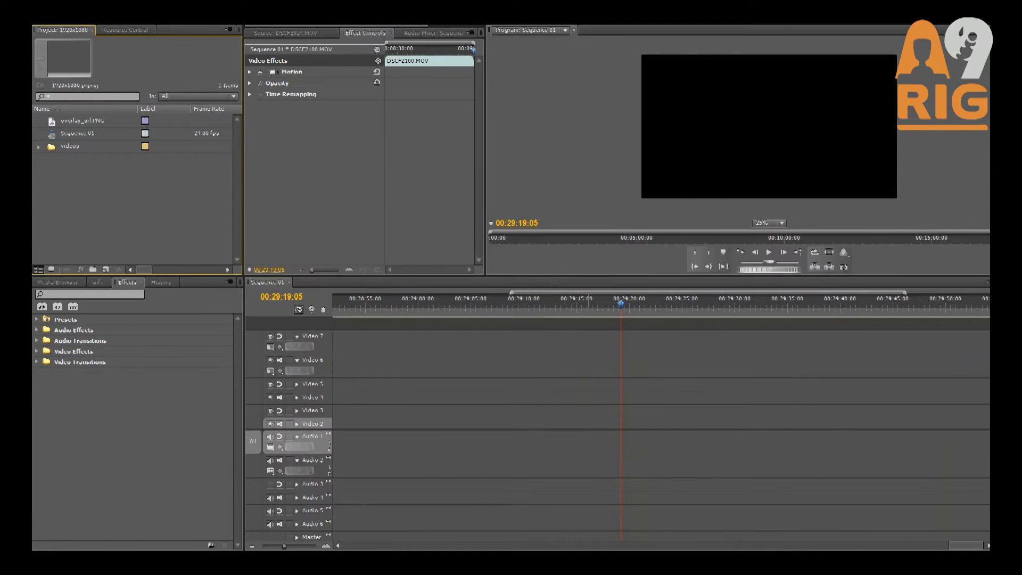
# Set the still image default duration to 1 frame in the general preferences
pyautogui.hotkey('alt', 'p')
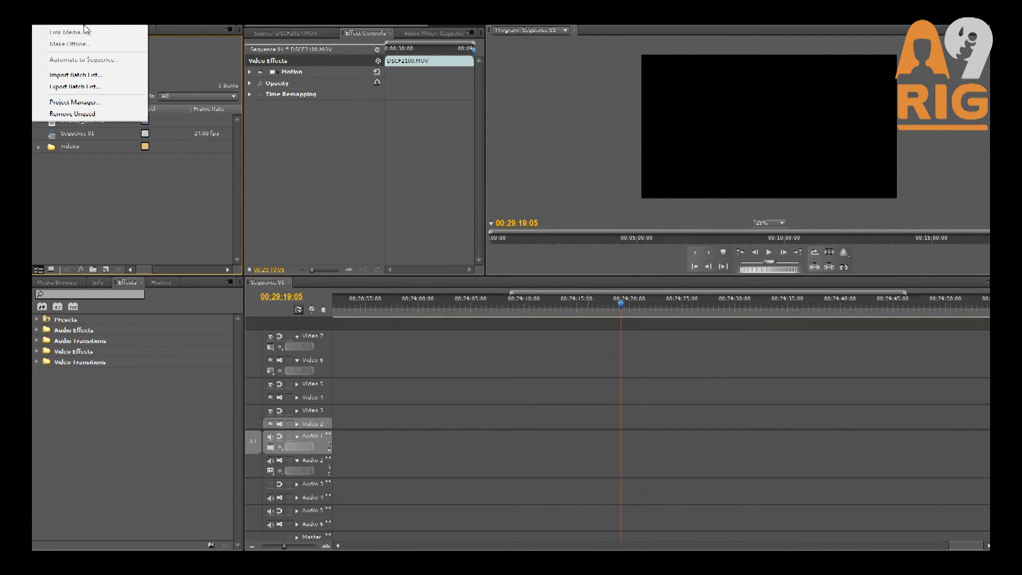
pyautogui.moveTo(57, 7)
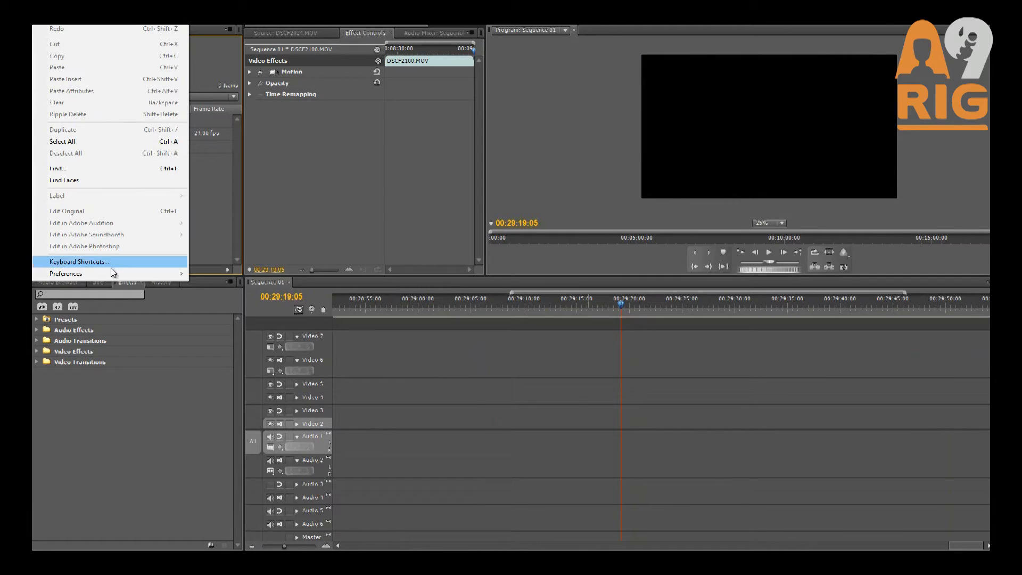
pyautogui.moveTo(115, 275)
pyautogui.click(231, 275)
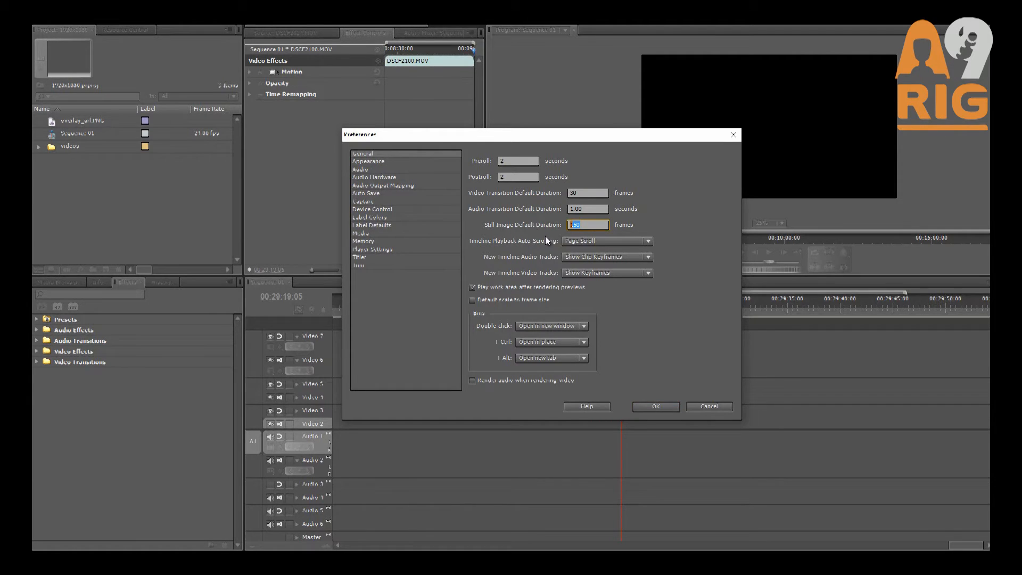
pyautogui.write('1')
pyautogui.click(660, 406)
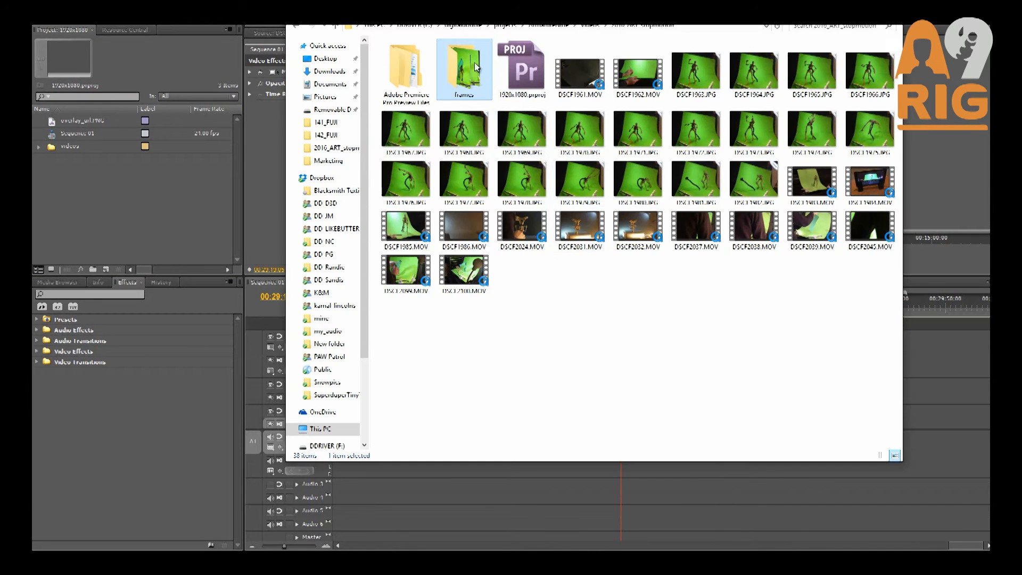
# Import the frames folder into the project and place all its images in sequence on the Video 6 track
pyautogui.moveTo(464, 70); pyautogui.dragTo(142, 186)
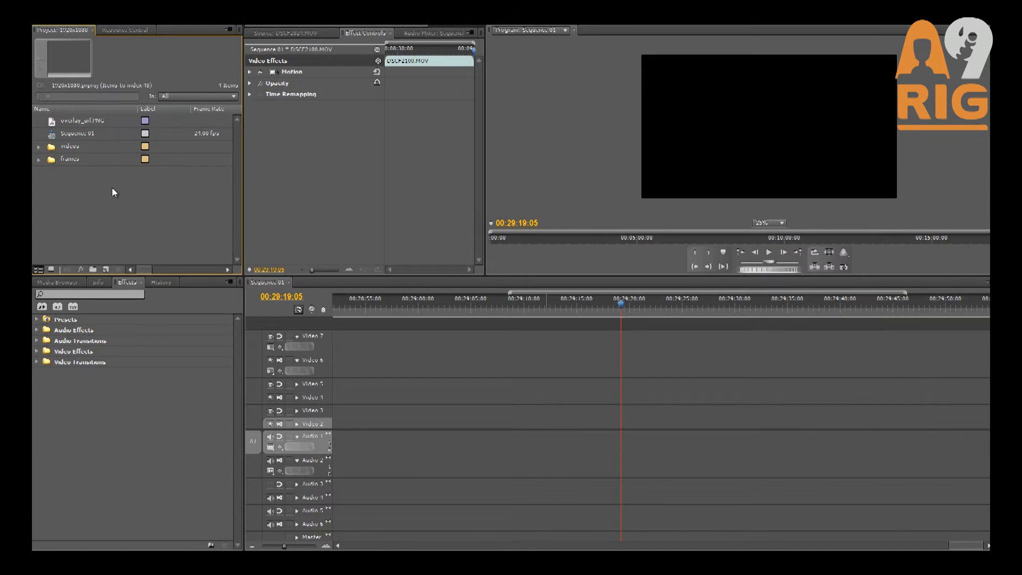
pyautogui.moveTo(47, 159); pyautogui.dragTo(674, 311)
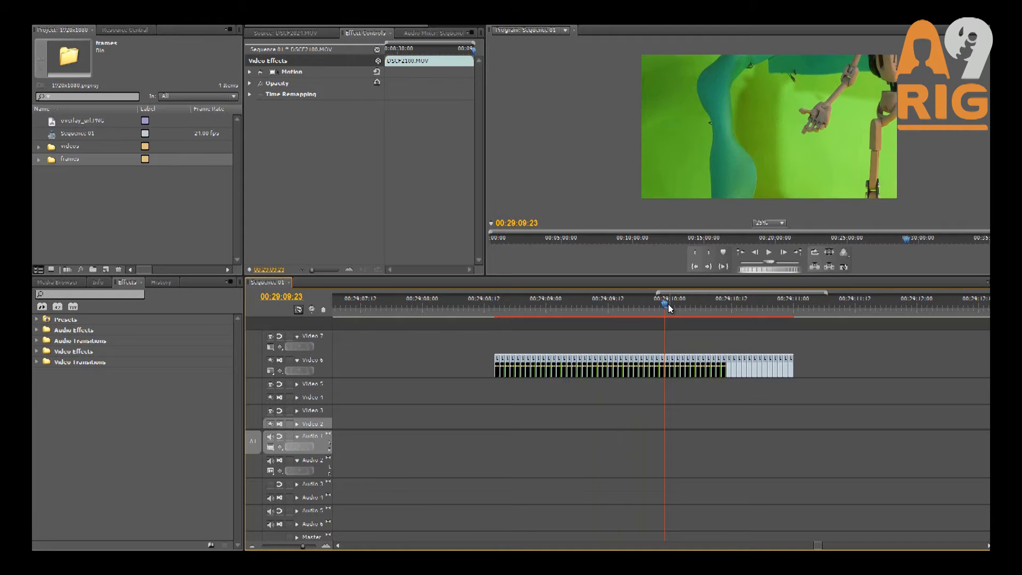
# Delete the DSCF2059.JPG frame from Video 6 and close the gap by moving the frames after it back
pyautogui.moveTo(670, 308); pyautogui.dragTo(589, 314)
pyautogui.click(590, 367)
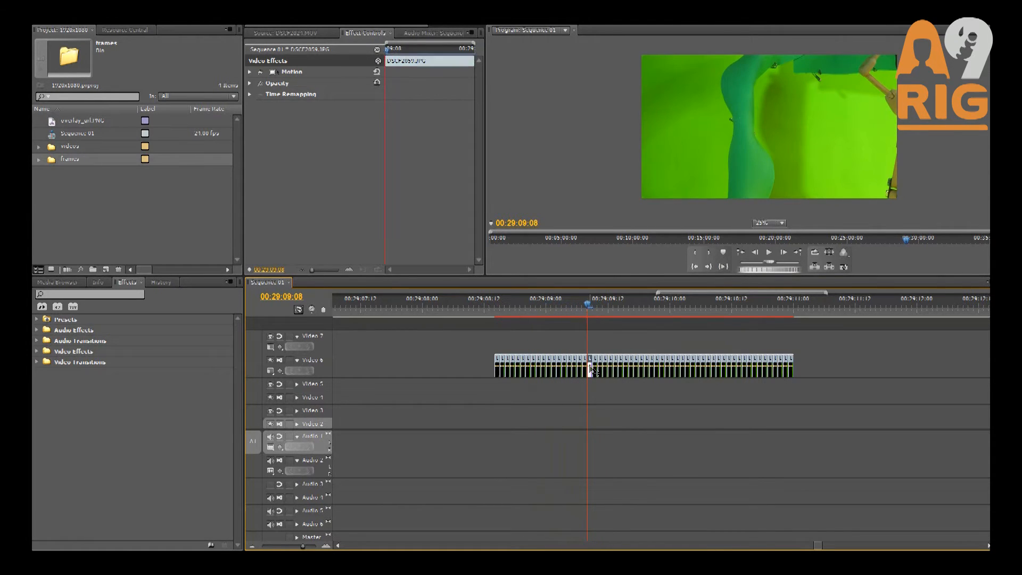
pyautogui.press('Delete')
pyautogui.moveTo(801, 338); pyautogui.dragTo(590, 367)
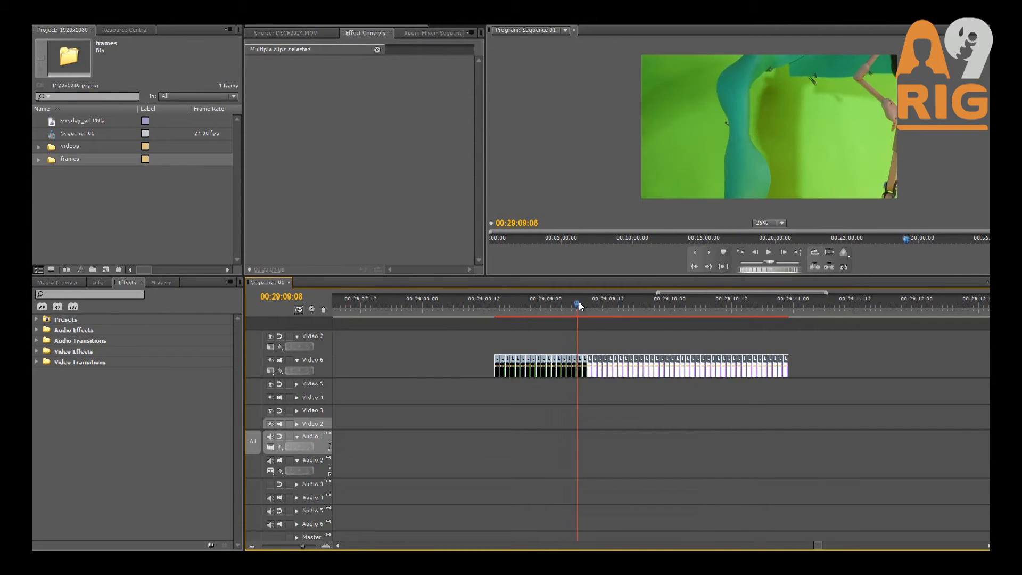
# Scale down the DSCF2044.JPG clip with its Motion handles so the whole puppet fits in the frame
pyautogui.moveTo(591, 305); pyautogui.dragTo(513, 309)
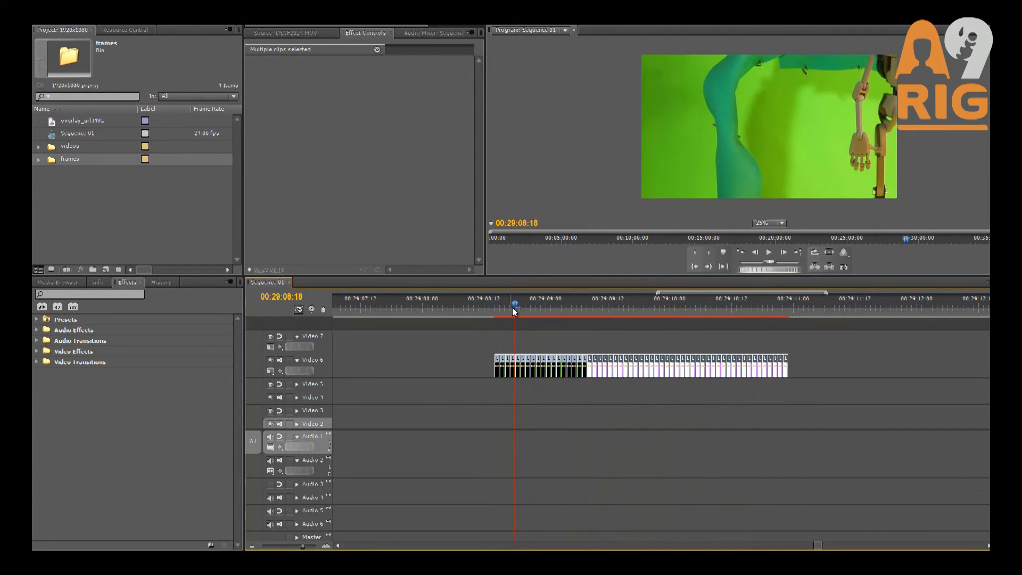
pyautogui.click(521, 359)
pyautogui.click(794, 95)
pyautogui.moveTo(503, 126); pyautogui.dragTo(645, 206)
pyautogui.click(300, 83)
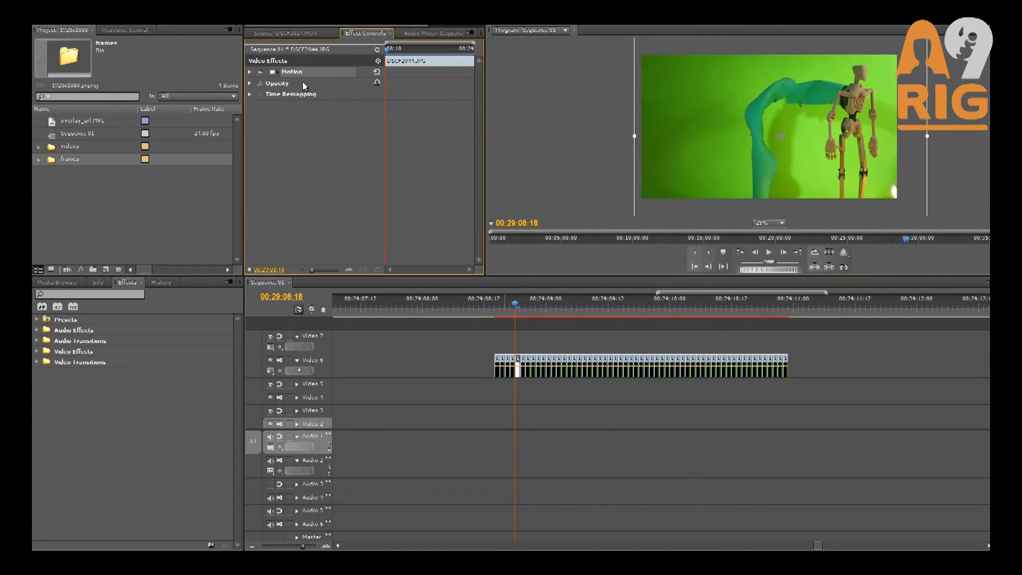
pyautogui.moveTo(798, 369); pyautogui.dragTo(487, 365)
pyautogui.rightClick(557, 366)
pyautogui.click(454, 131)
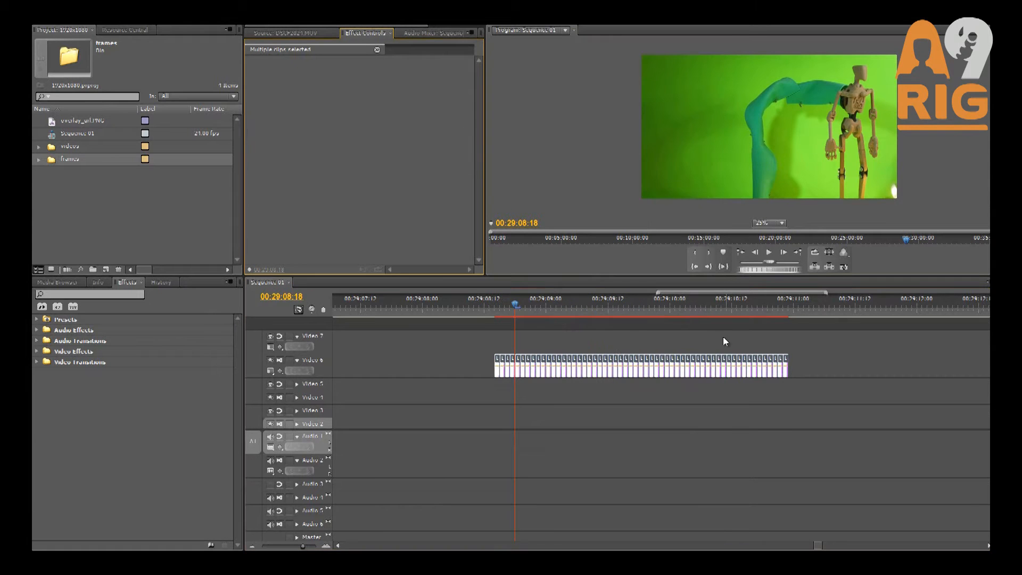
# Copy the scaled DSCF2044.JPG clip and paste its attributes onto all the frames on Video 6
pyautogui.moveTo(524, 306); pyautogui.dragTo(515, 305)
pyautogui.click(520, 362)
pyautogui.rightClick(519, 361)
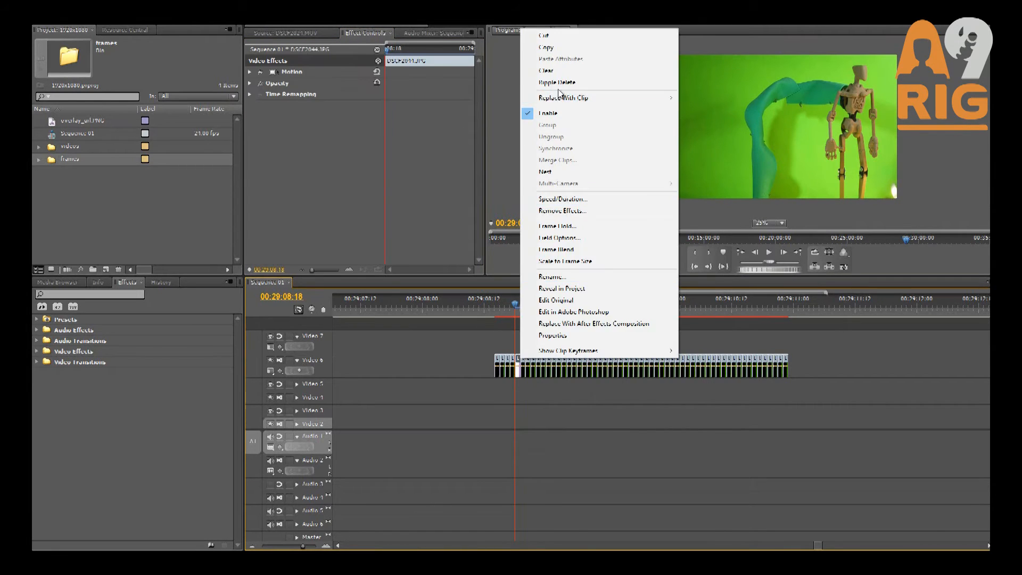
pyautogui.click(556, 48)
pyautogui.moveTo(805, 351); pyautogui.dragTo(475, 368)
pyautogui.rightClick(542, 359)
pyautogui.click(598, 196)
# Extend the start of DSCF2042.JPG earlier to make an opening hold of about 24 frames, and play back the sequence
pyautogui.moveTo(515, 305)
pyautogui.mouseDown()
pyautogui.moveTo(579, 312)
pyautogui.moveTo(506, 305)
pyautogui.mouseUp()
pyautogui.moveTo(494, 370); pyautogui.dragTo(388, 363)
pyautogui.click(487, 309)
pyautogui.click(770, 255)
pyautogui.click(771, 254)
pyautogui.moveTo(527, 307); pyautogui.dragTo(387, 306)
pyautogui.click(769, 252)
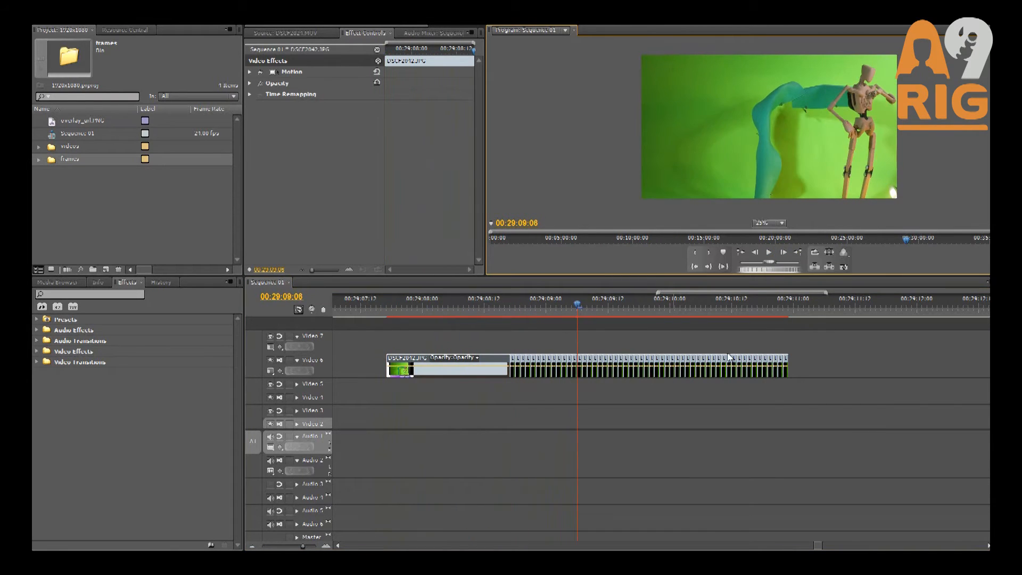
pyautogui.click(497, 309)
pyautogui.moveTo(522, 309); pyautogui.dragTo(505, 309)
# Shift the frames after the opening hold later, then extend the next four, through DSCF2047.JPG, to two frames each, placed end to end
pyautogui.moveTo(792, 339); pyautogui.dragTo(519, 367)
pyautogui.moveTo(535, 366); pyautogui.dragTo(608, 365)
pyautogui.press('=')
pyautogui.moveTo(703, 364); pyautogui.dragTo(693, 364)
pyautogui.moveTo(701, 366); pyautogui.dragTo(619, 365)
pyautogui.moveTo(592, 308); pyautogui.dragTo(673, 309)
pyautogui.moveTo(713, 364); pyautogui.dragTo(703, 364)
pyautogui.moveTo(713, 366); pyautogui.dragTo(640, 367)
pyautogui.moveTo(723, 367); pyautogui.dragTo(661, 366)
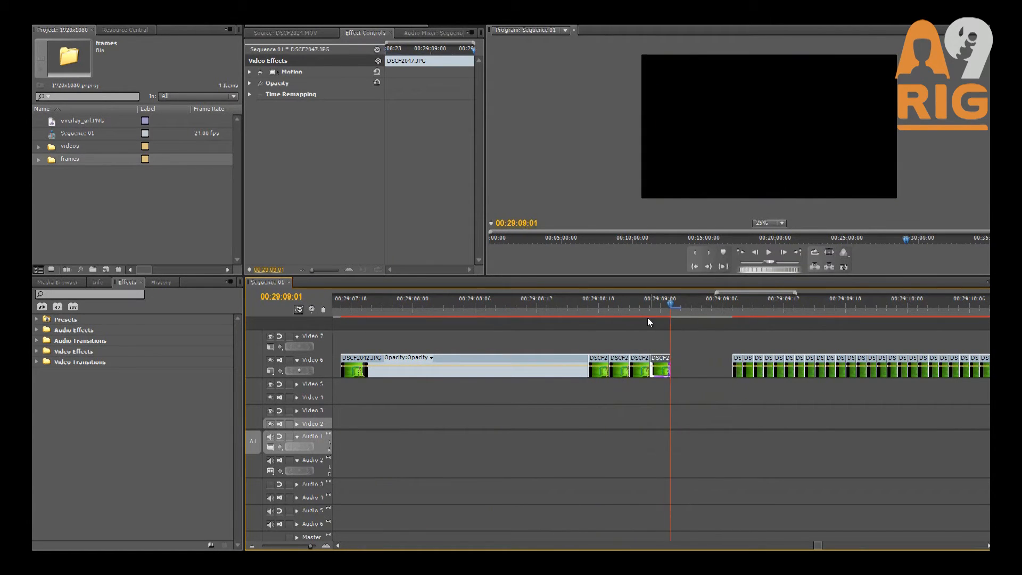
# Move the next ten single frames back against DSCF2047.JPG and play back the retimed section
pyautogui.click(539, 307)
pyautogui.click(769, 252)
pyautogui.click(643, 305)
pyautogui.moveTo(643, 304); pyautogui.dragTo(799, 310)
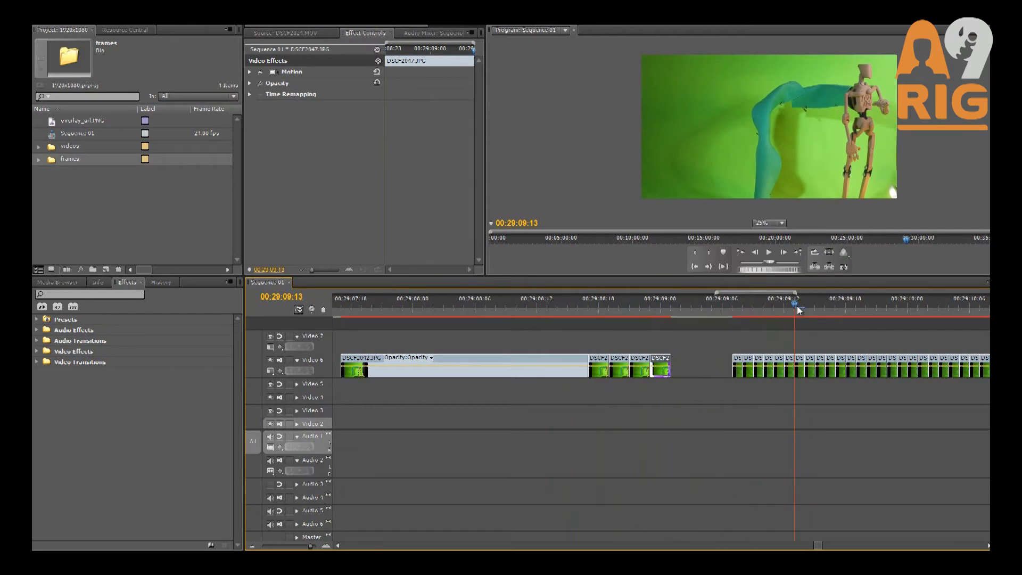
pyautogui.moveTo(737, 347); pyautogui.dragTo(768, 367)
pyautogui.click(516, 306)
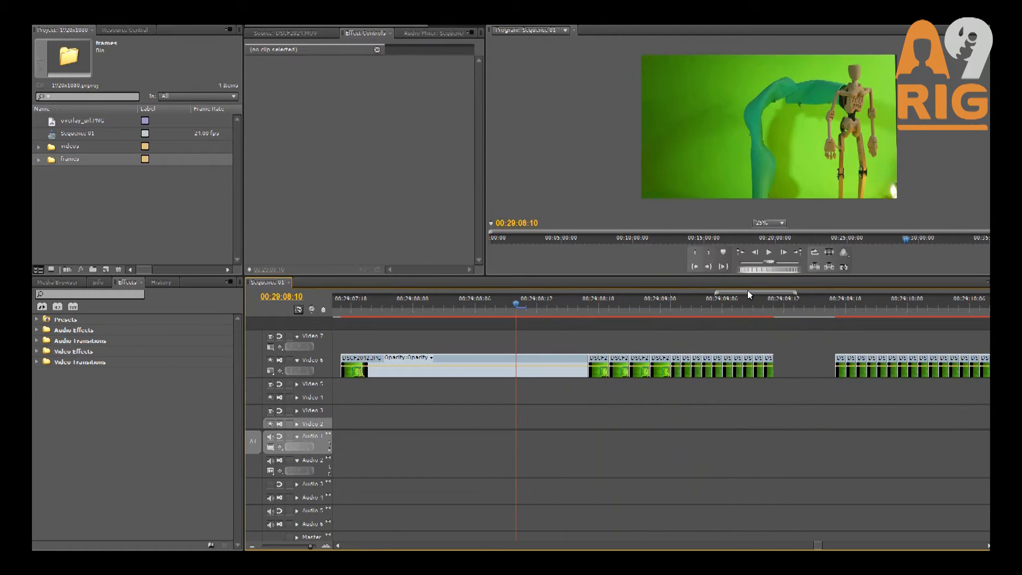
pyautogui.click(770, 253)
pyautogui.click(704, 306)
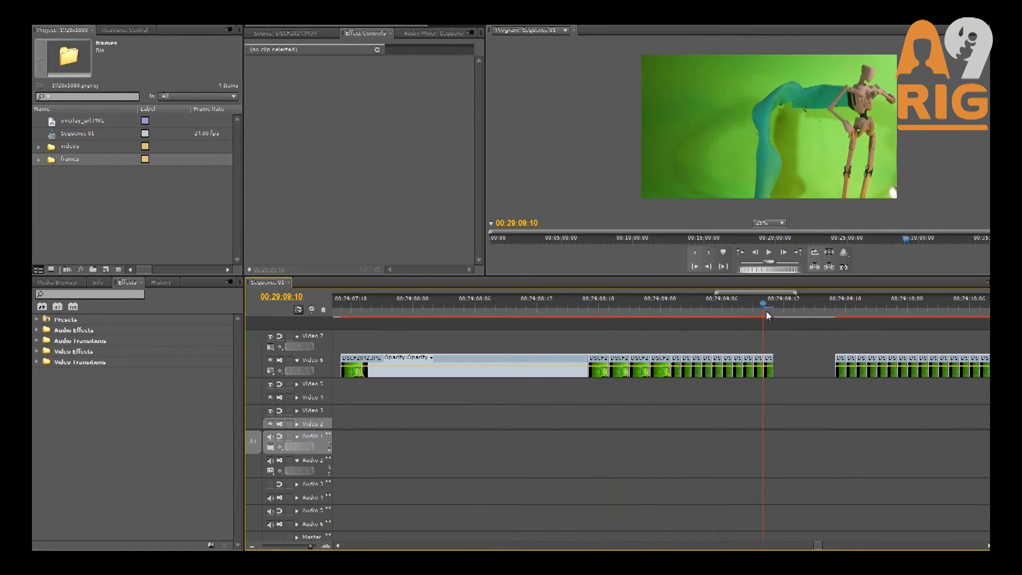
# Extend DSCF2058.JPG into a hold of about seven frames, shifting it and the remaining frames later to leave working space
pyautogui.moveTo(765, 312); pyautogui.dragTo(835, 314)
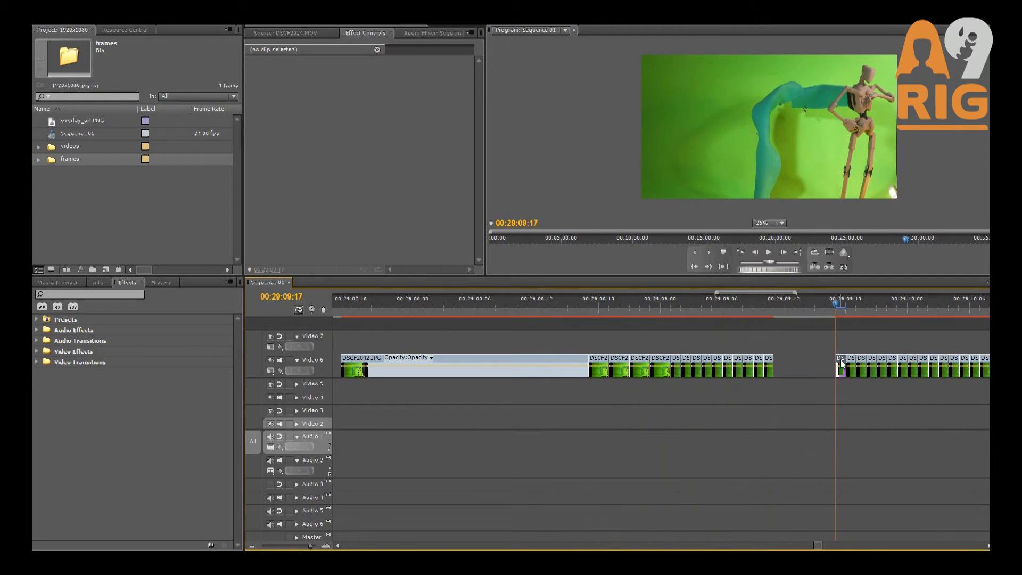
pyautogui.moveTo(840, 364); pyautogui.dragTo(809, 367)
pyautogui.press('-')
pyautogui.press('-')
pyautogui.press('=')
pyautogui.moveTo(621, 365); pyautogui.dragTo(712, 365)
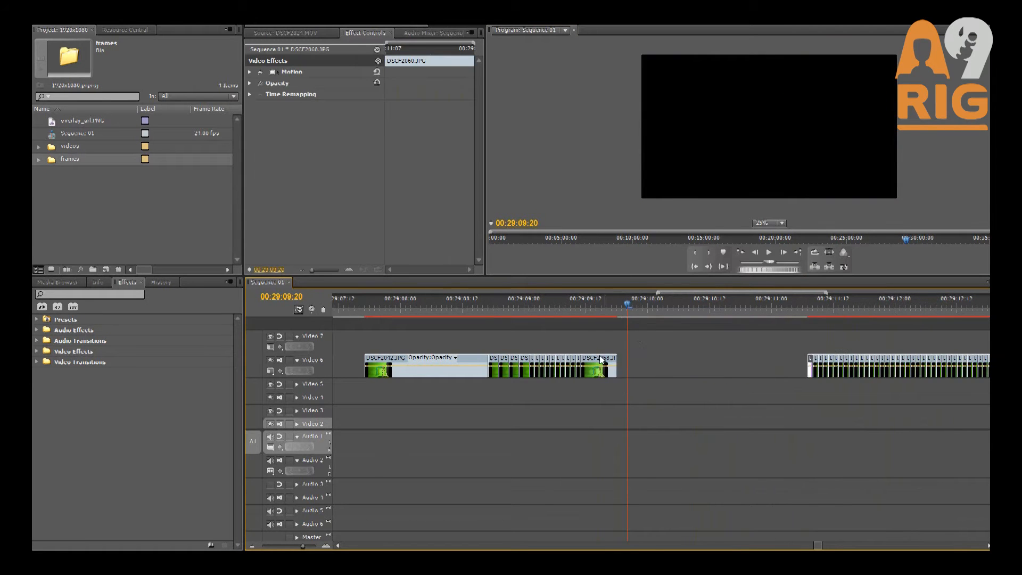
pyautogui.moveTo(600, 359); pyautogui.dragTo(646, 359)
# Move the single frames before DSCF2058.JPG later and extend DSCF2050.JPG into a hold of about six frames
pyautogui.click(524, 306)
pyautogui.moveTo(546, 313)
pyautogui.mouseDown()
pyautogui.moveTo(556, 313)
pyautogui.moveTo(546, 314)
pyautogui.mouseUp()
pyautogui.press('=')
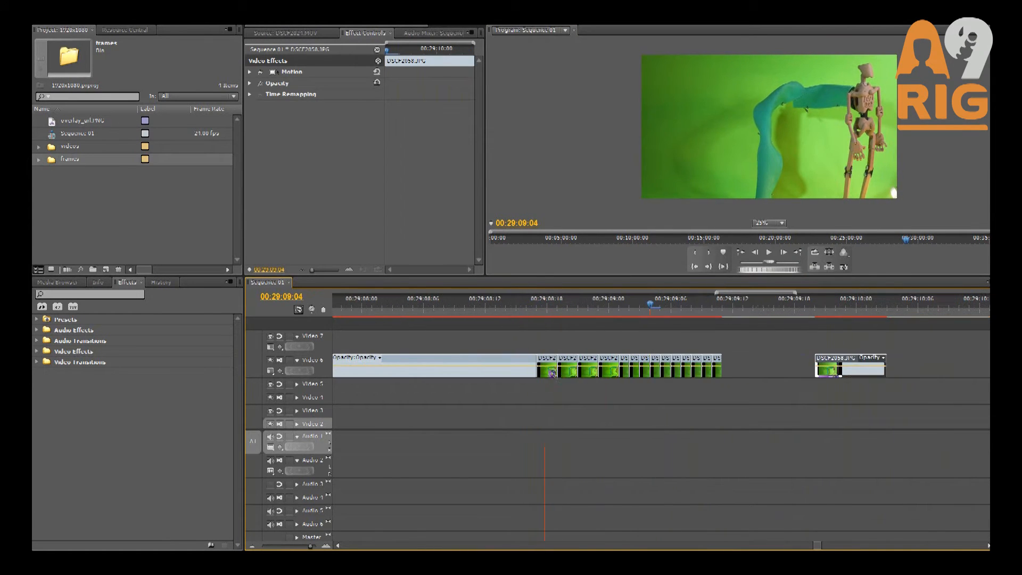
pyautogui.moveTo(756, 357)
pyautogui.mouseDown()
pyautogui.moveTo(658, 368)
pyautogui.moveTo(746, 366)
pyautogui.mouseUp()
pyautogui.moveTo(648, 362); pyautogui.dragTo(700, 359)
pyautogui.click(663, 303)
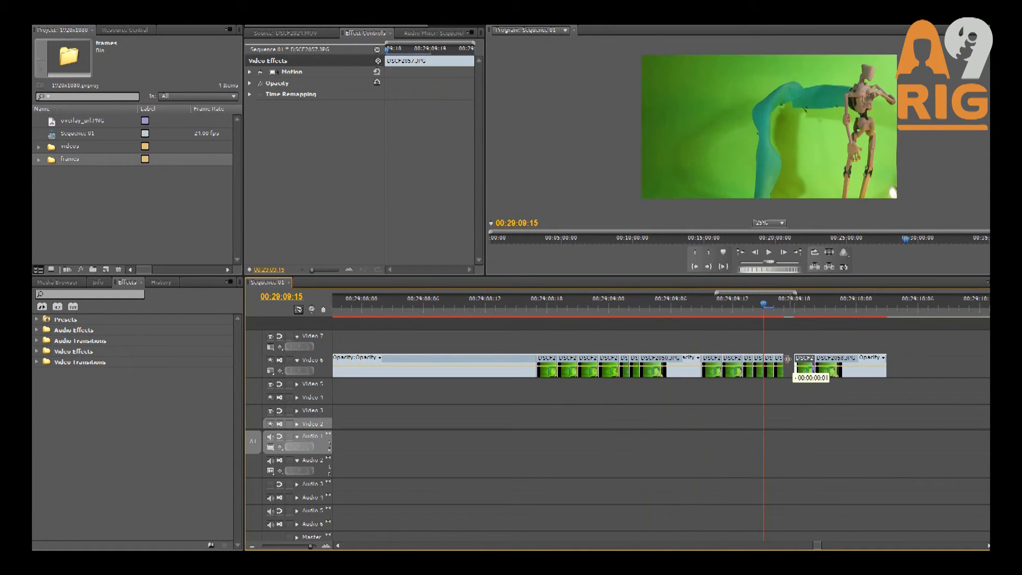
# Extend the single frames leading up to DSCF2058.JPG to two frames each, moving the following clips to make room
pyautogui.moveTo(783, 361); pyautogui.dragTo(794, 361)
pyautogui.moveTo(842, 342); pyautogui.dragTo(787, 364)
pyautogui.moveTo(784, 365)
pyautogui.mouseDown()
pyautogui.moveTo(805, 364)
pyautogui.moveTo(794, 364)
pyautogui.mouseUp()
pyautogui.moveTo(765, 365); pyautogui.dragTo(773, 364)
pyautogui.moveTo(851, 349); pyautogui.dragTo(768, 362)
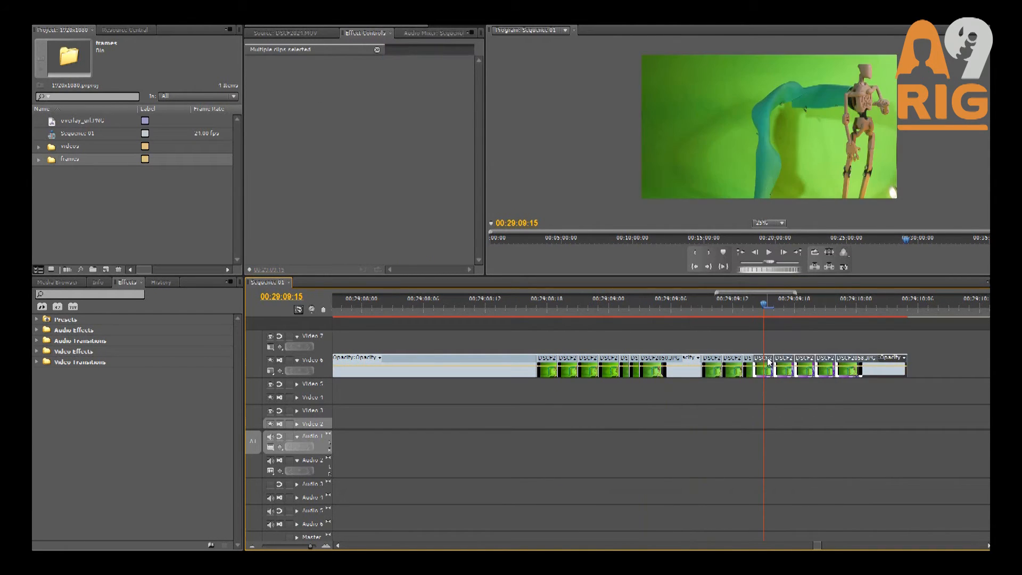
pyautogui.click(769, 362)
# Play back the sequence, then shift the clips after DSCF2047.JPG later and extend that frame into a hold of about 12 frames
pyautogui.click(769, 252)
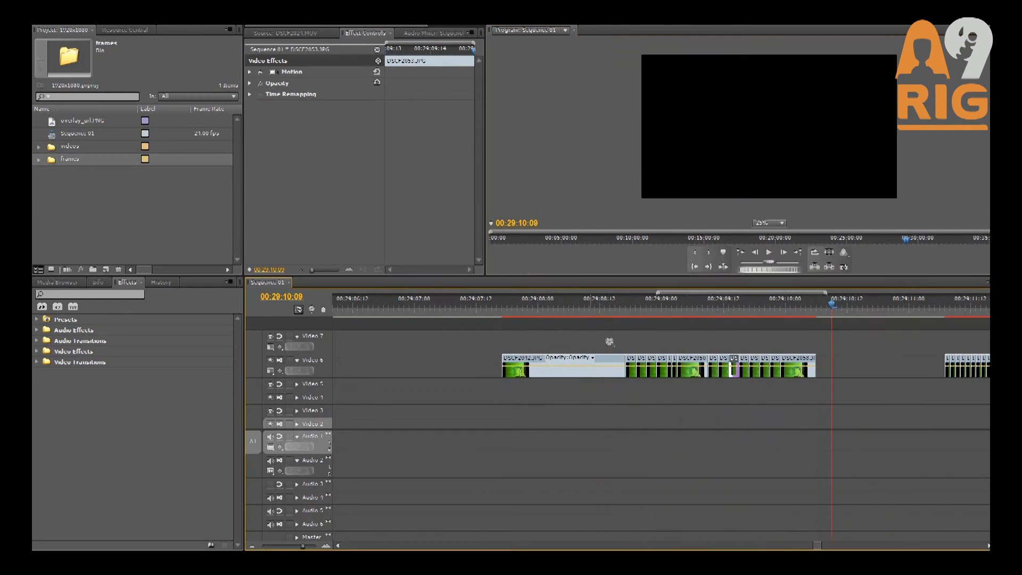
pyautogui.click(768, 254)
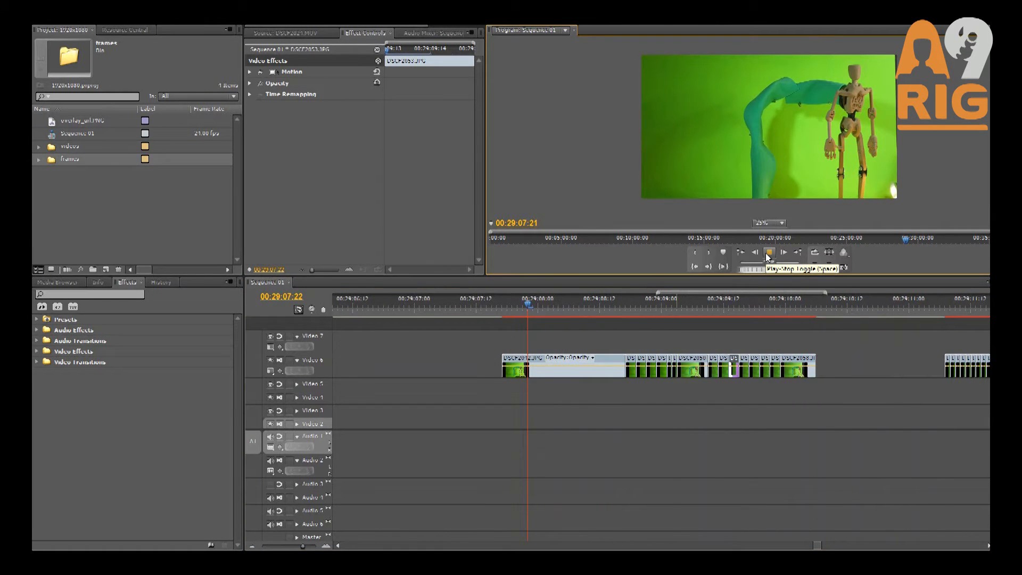
pyautogui.moveTo(631, 311); pyautogui.dragTo(658, 336)
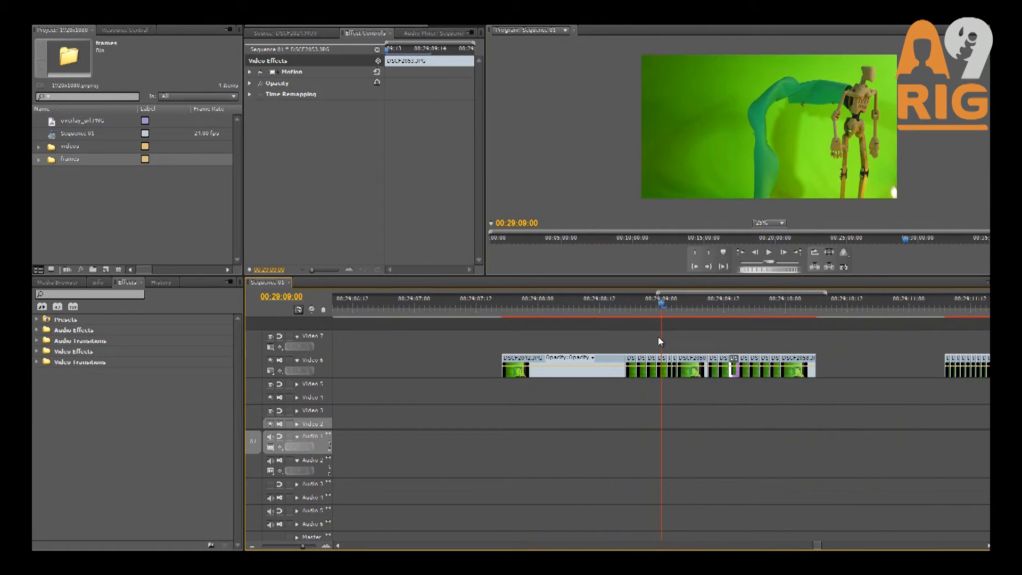
pyautogui.press('=')
pyautogui.moveTo(592, 346); pyautogui.dragTo(831, 369)
pyautogui.moveTo(602, 367); pyautogui.dragTo(705, 370)
pyautogui.moveTo(583, 372); pyautogui.dragTo(847, 367)
pyautogui.press('-')
# Extend the two short frames after the DSCF2047.JPG hold to two frames each and move the DSCF2050.JPG group back against them
pyautogui.click(542, 308)
pyautogui.click(768, 253)
pyautogui.moveTo(620, 367)
pyautogui.mouseDown()
pyautogui.moveTo(661, 368)
pyautogui.moveTo(624, 367)
pyautogui.mouseUp()
pyautogui.moveTo(601, 371); pyautogui.dragTo(612, 372)
pyautogui.press('-')
pyautogui.moveTo(669, 336); pyautogui.dragTo(753, 366)
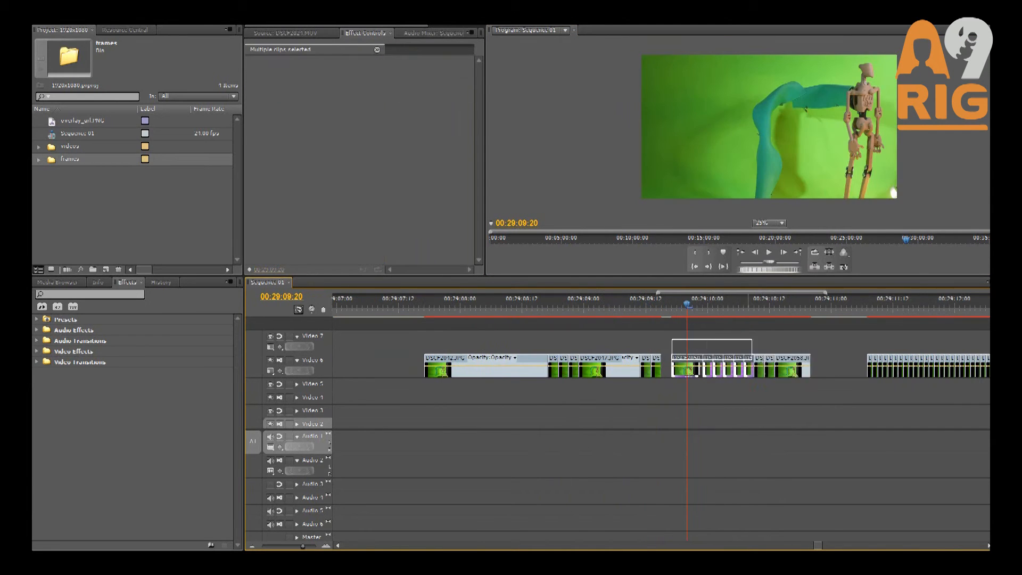
pyautogui.moveTo(687, 367); pyautogui.dragTo(676, 367)
# Play back the sequence and delete one of the two-frame clips between DSCF2050.JPG and DSCF2058.JPG
pyautogui.click(769, 253)
pyautogui.moveTo(734, 306)
pyautogui.mouseDown()
pyautogui.moveTo(720, 303)
pyautogui.moveTo(739, 307)
pyautogui.mouseUp()
pyautogui.click(741, 359)
pyautogui.press('Delete')
pyautogui.press('End')
pyautogui.press('z')
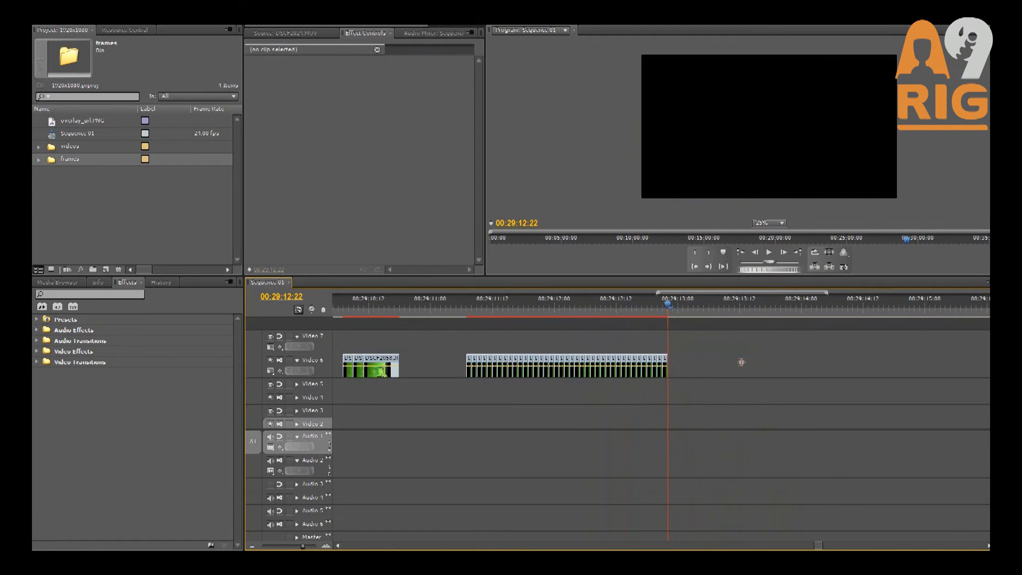
pyautogui.moveTo(478, 372); pyautogui.dragTo(687, 341)
pyautogui.moveTo(767, 293); pyautogui.dragTo(758, 293)
pyautogui.scroll(-5, 438, 353)
pyautogui.press('-')
pyautogui.press('-')
pyautogui.press('-')
pyautogui.press('-')
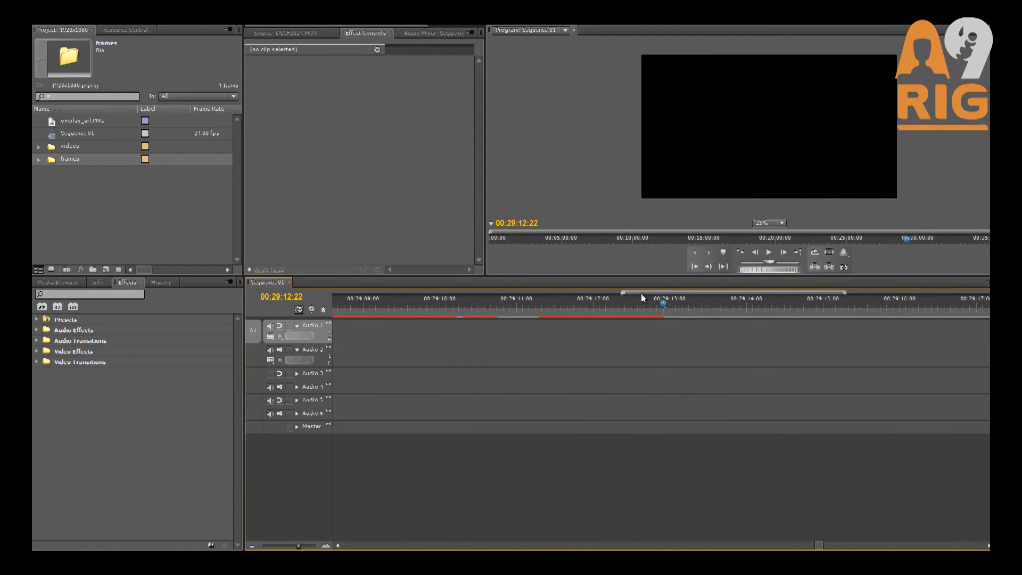
pyautogui.moveTo(282, 317); pyautogui.dragTo(283, 457)
pyautogui.press('=')
pyautogui.press('=')
pyautogui.press('=')
pyautogui.press('=')
pyautogui.scroll(3, 526, 370)
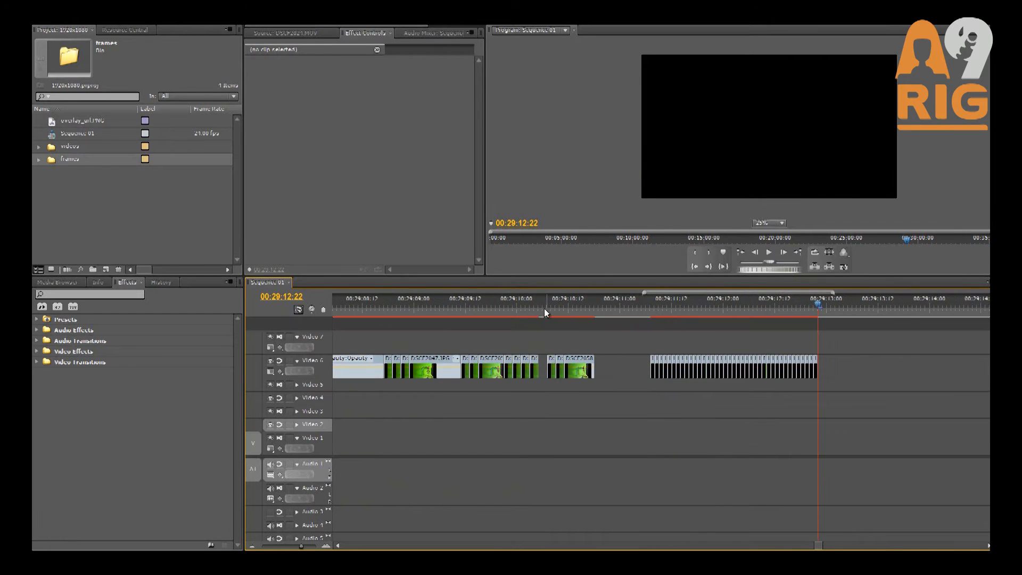
# Close the gap before DSCF2058.JPG by moving it and the two frames preceding it back together
pyautogui.click(544, 308)
pyautogui.press('=')
pyautogui.click(744, 372)
pyautogui.moveTo(743, 372); pyautogui.dragTo(727, 372)
pyautogui.click(689, 313)
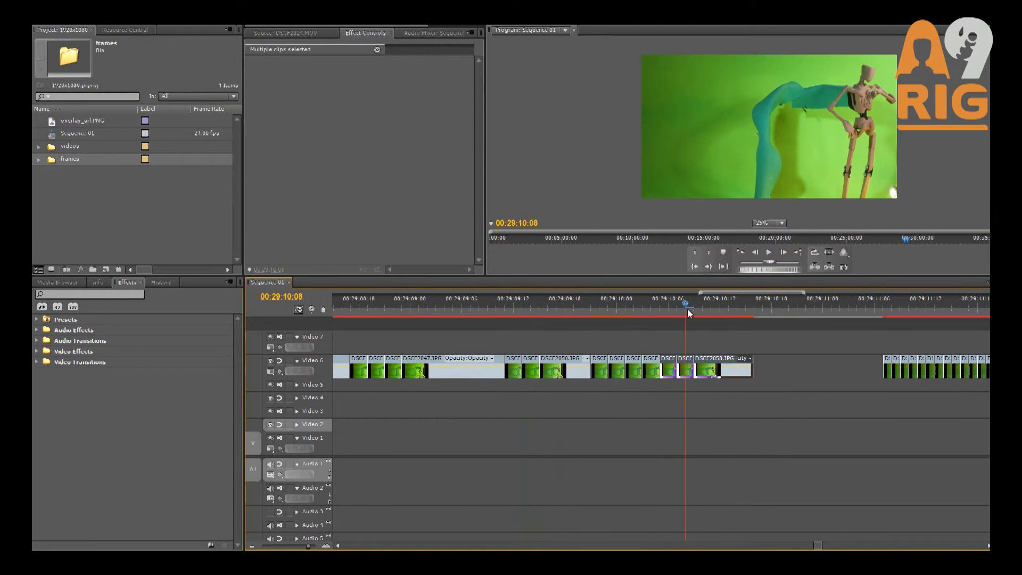
# Play back the retimed sequence from the opening hold to check the motion
pyautogui.click(590, 309)
pyautogui.click(683, 312)
pyautogui.press('-')
pyautogui.click(643, 309)
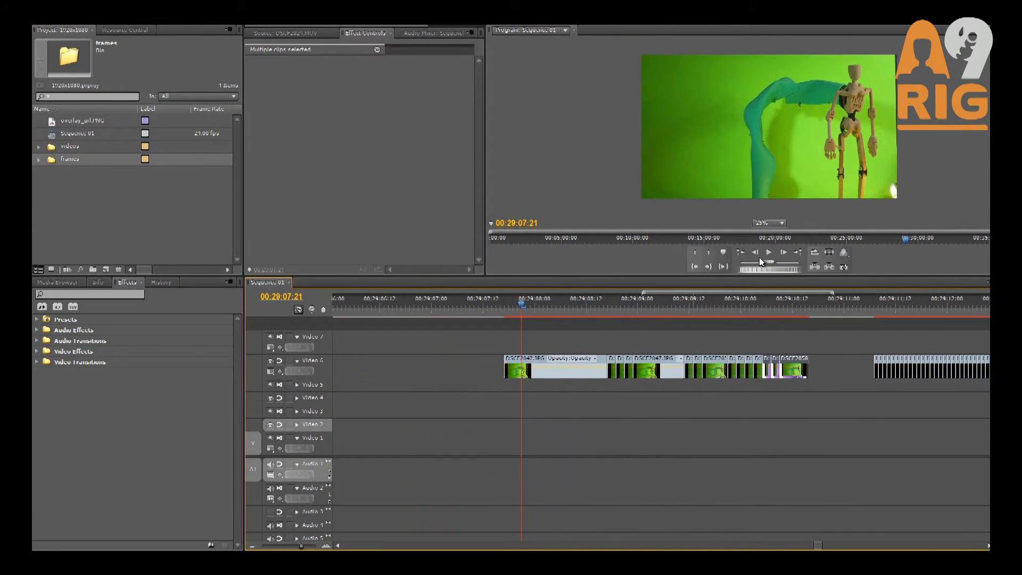
pyautogui.click(768, 252)
pyautogui.press('-')
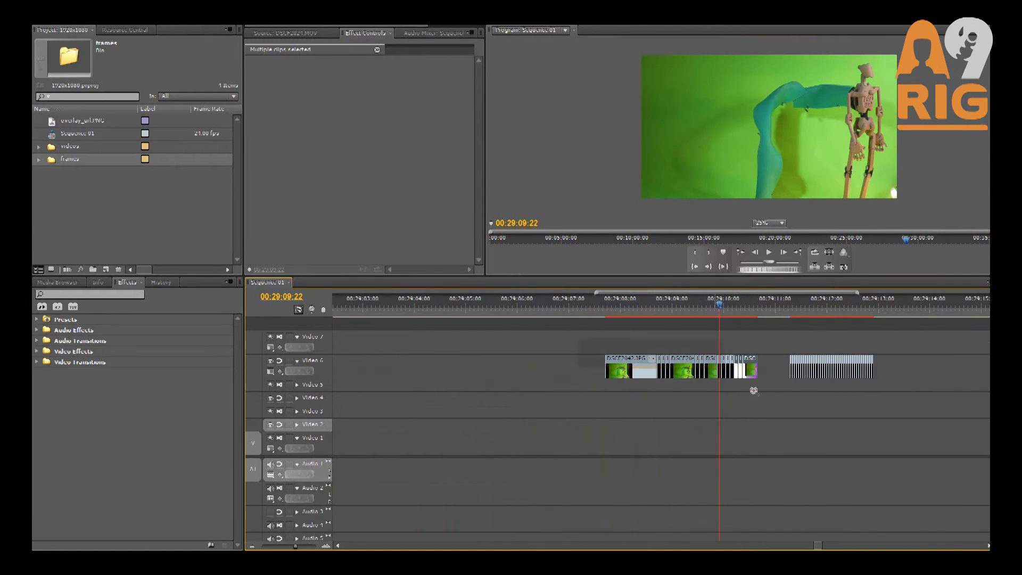
pyautogui.press('=')
# Copy the three short frames after the DSCF2042.JPG hold and place the copies directly before that hold on Video 6
pyautogui.click(591, 309)
pyautogui.moveTo(574, 343); pyautogui.dragTo(596, 368)
pyautogui.hotkey('ctrl', 'c')
pyautogui.click(359, 308)
pyautogui.hotkey('ctrl', 'v')
pyautogui.moveTo(385, 424); pyautogui.dragTo(410, 373)
pyautogui.click(381, 305)
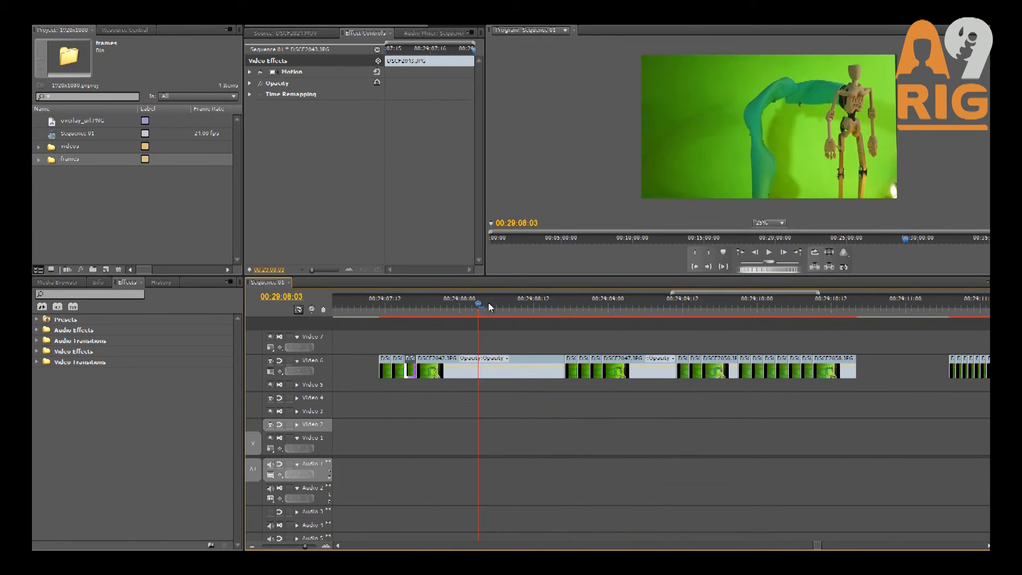
# Extend DSCF2046.JPG over most of the DSCF2047.JPG hold and scrub back to check the timing
pyautogui.moveTo(587, 312); pyautogui.dragTo(702, 316)
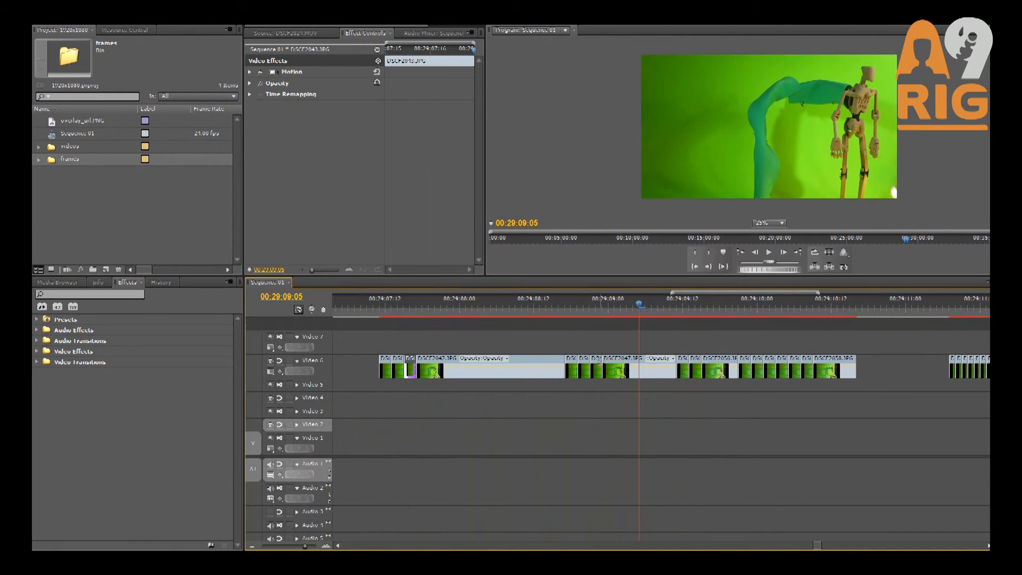
pyautogui.moveTo(603, 362); pyautogui.dragTo(670, 361)
pyautogui.moveTo(601, 362); pyautogui.dragTo(669, 361)
pyautogui.moveTo(452, 307); pyautogui.dragTo(447, 308)
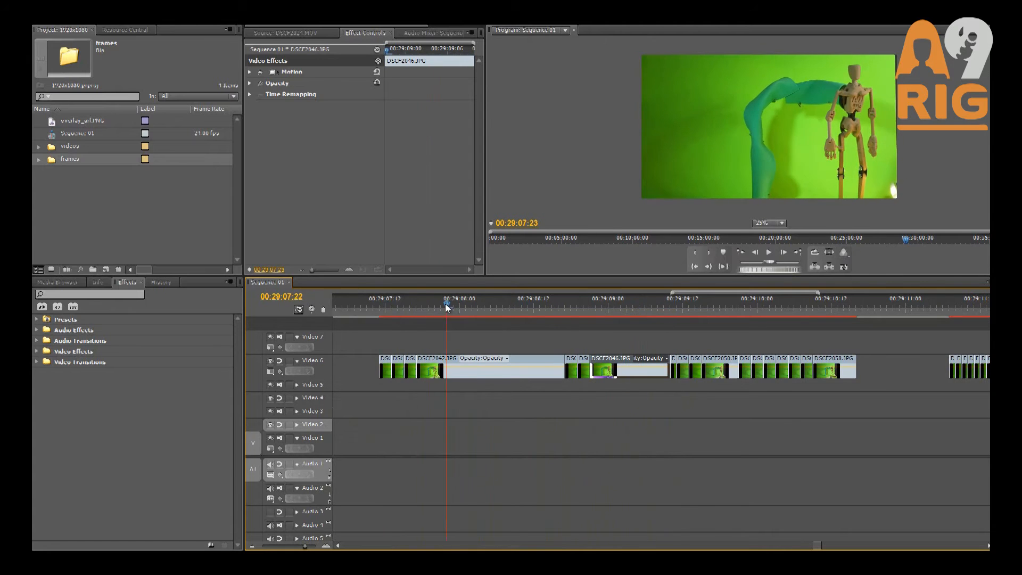
# Shift the closing frames ending with DSCF2058.JPG one frame earlier on Video 6 and play back the tightened motion
pyautogui.click(769, 254)
pyautogui.moveTo(541, 308); pyautogui.dragTo(695, 311)
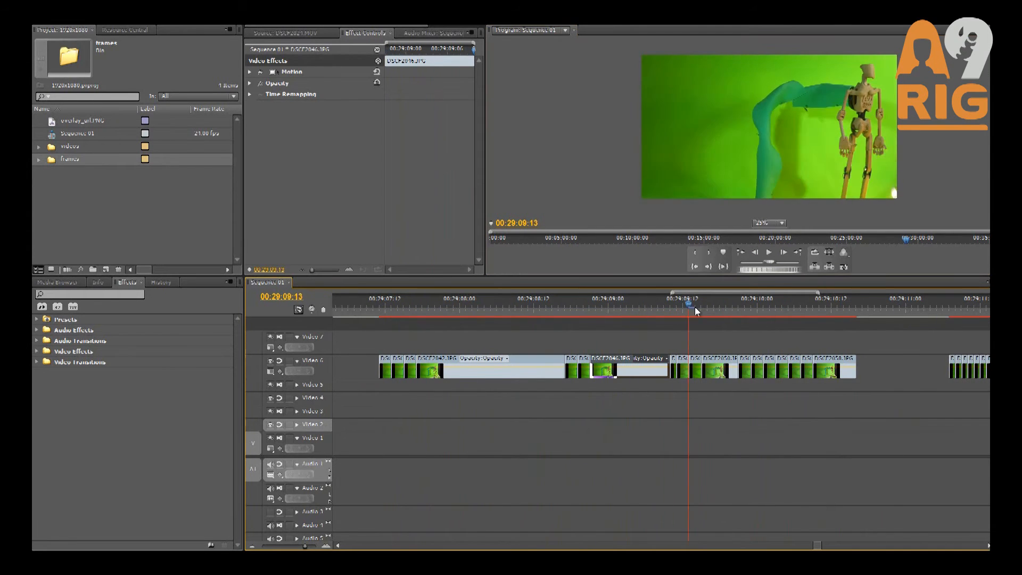
pyautogui.moveTo(860, 346); pyautogui.dragTo(743, 373)
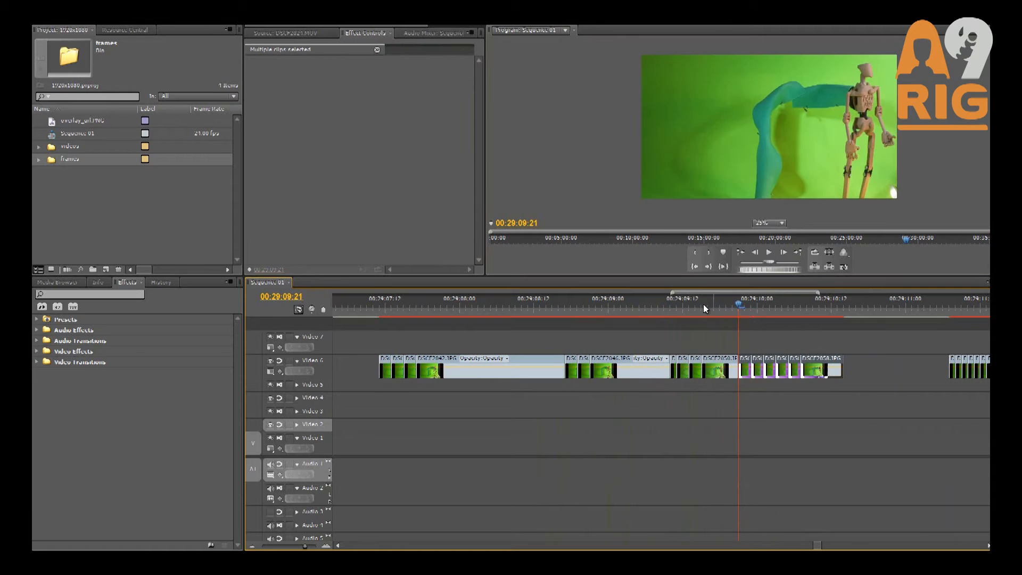
pyautogui.moveTo(795, 308); pyautogui.dragTo(385, 308)
pyautogui.click(774, 253)
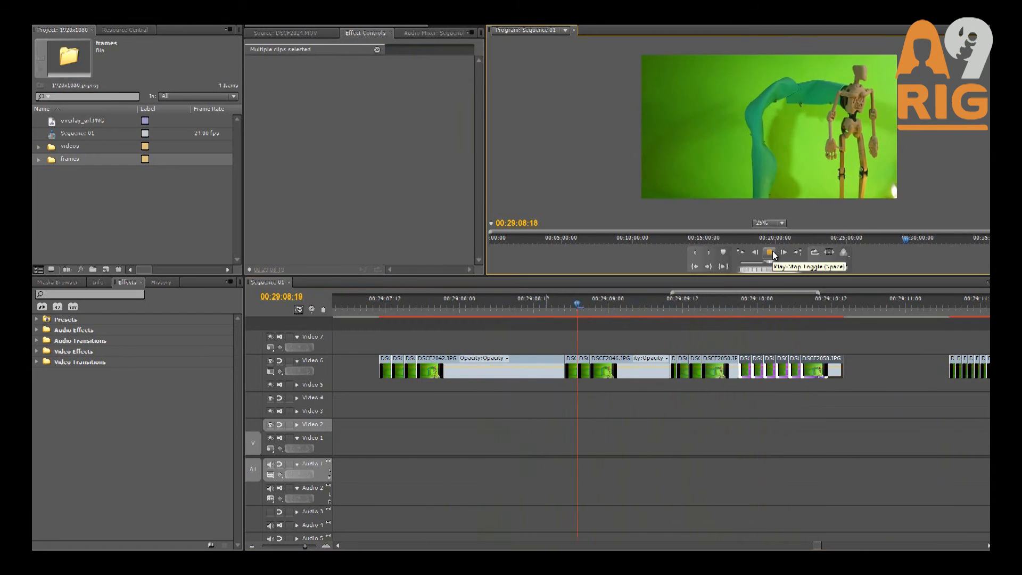
# Remove the first frame on Video 6, extend DSCF2044.JPG back into a short opening hold, and check the timing
pyautogui.click(386, 365)
pyautogui.moveTo(393, 366); pyautogui.dragTo(374, 310)
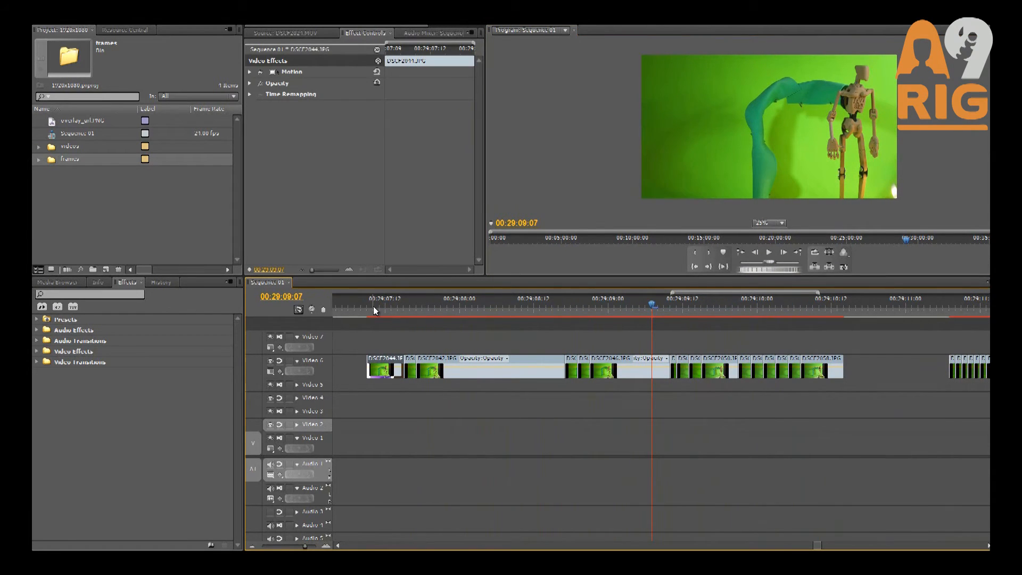
pyautogui.click(769, 252)
pyautogui.click(640, 308)
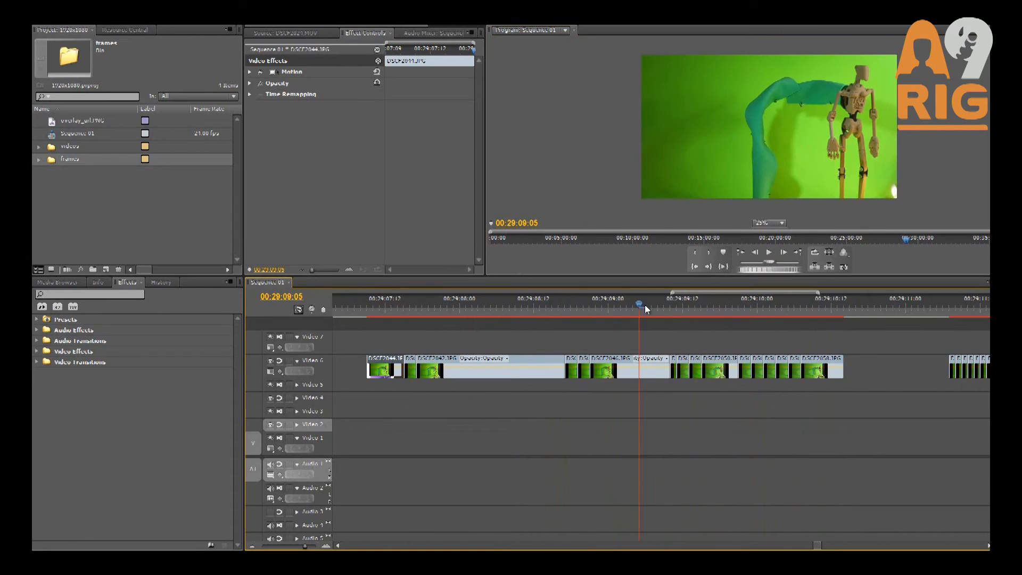
# Lengthen the DSCF2050.JPG hold, pushing the frames after it later, and play back the sequence from the start
pyautogui.moveTo(737, 367); pyautogui.dragTo(799, 367)
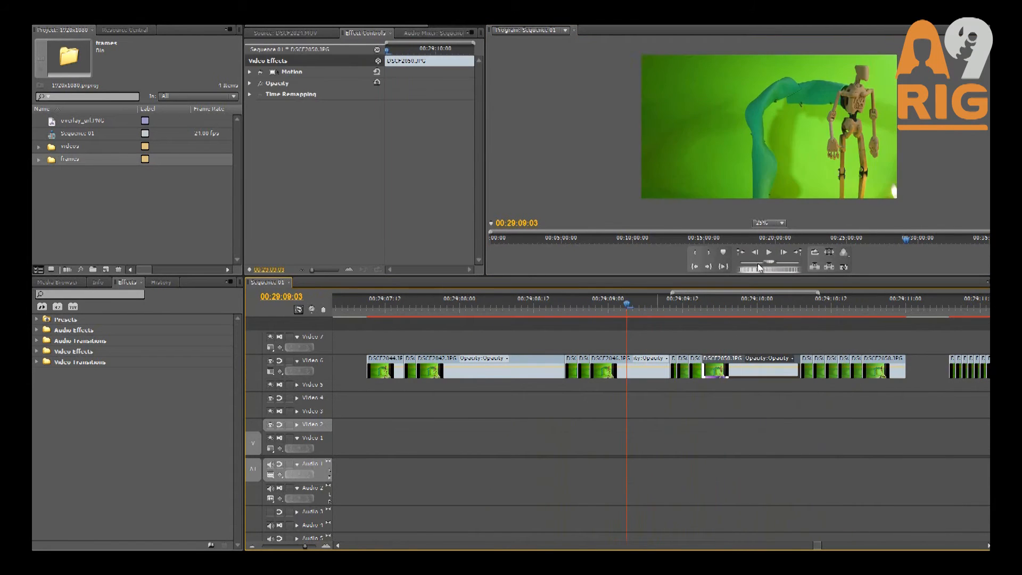
pyautogui.click(769, 252)
pyautogui.press('-')
pyautogui.moveTo(730, 307); pyautogui.dragTo(496, 309)
pyautogui.click(770, 253)
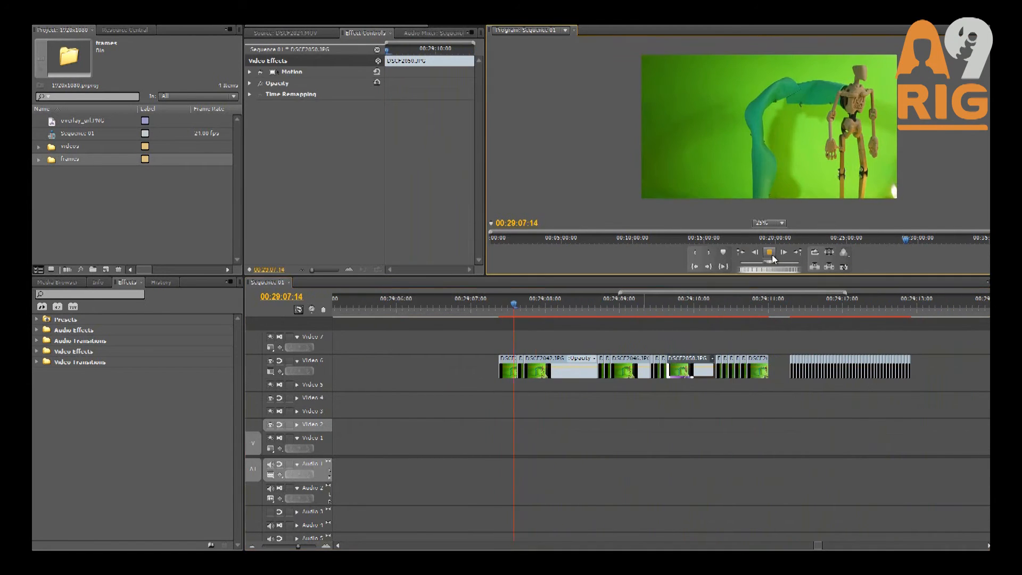
pyautogui.click(771, 253)
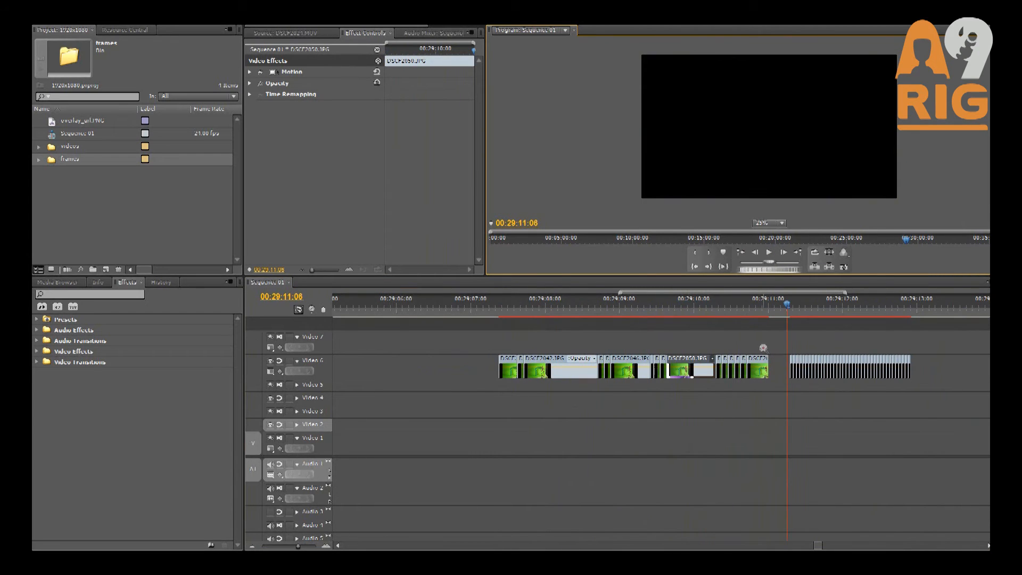
pyautogui.moveTo(795, 368); pyautogui.dragTo(876, 369)
pyautogui.moveTo(501, 308); pyautogui.dragTo(586, 309)
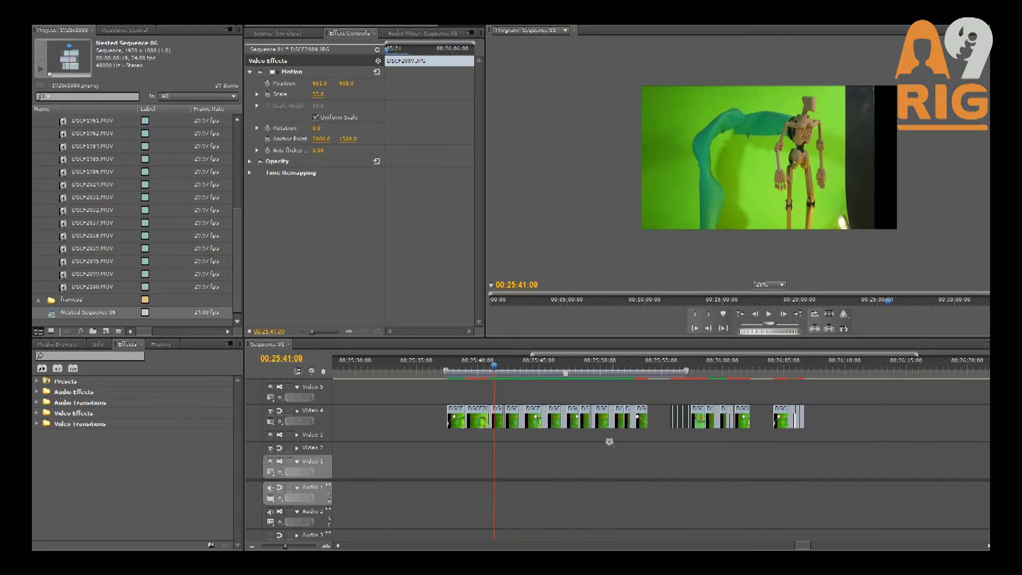
# Examine the spacing of holds and short frames on Video 4, including the motion in the feet close-up
pyautogui.press('=')
pyautogui.press('=')
pyautogui.press('=')
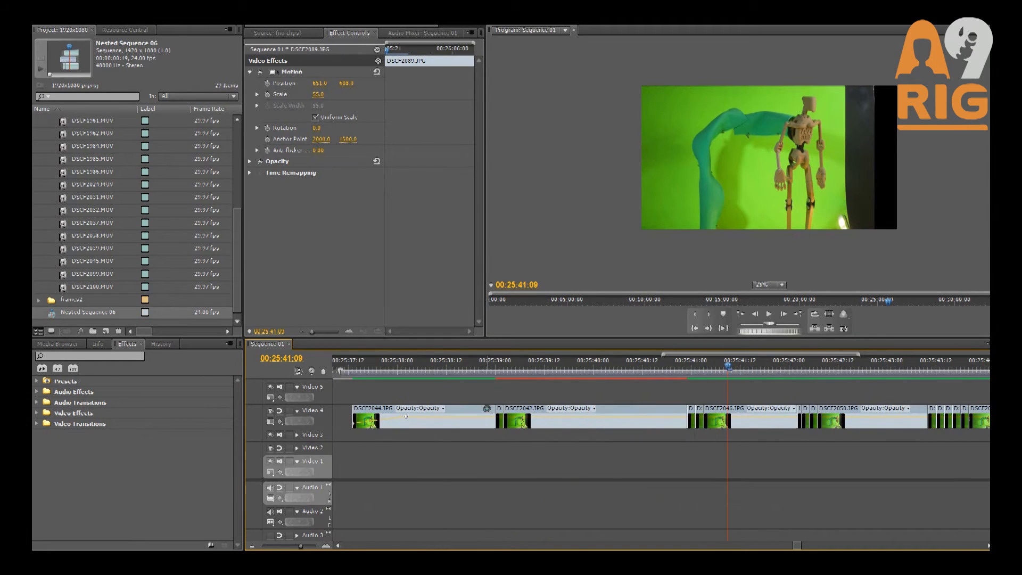
pyautogui.moveTo(795, 544); pyautogui.dragTo(802, 544)
pyautogui.click(645, 411)
pyautogui.scroll(1, 529, 404)
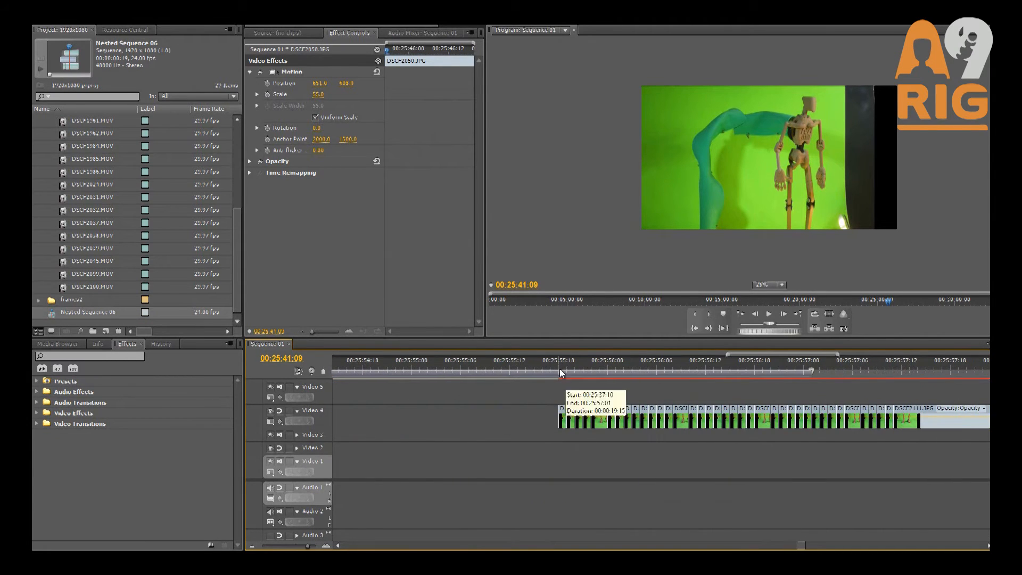
pyautogui.moveTo(561, 370); pyautogui.dragTo(801, 387)
pyautogui.scroll(1, 780, 425)
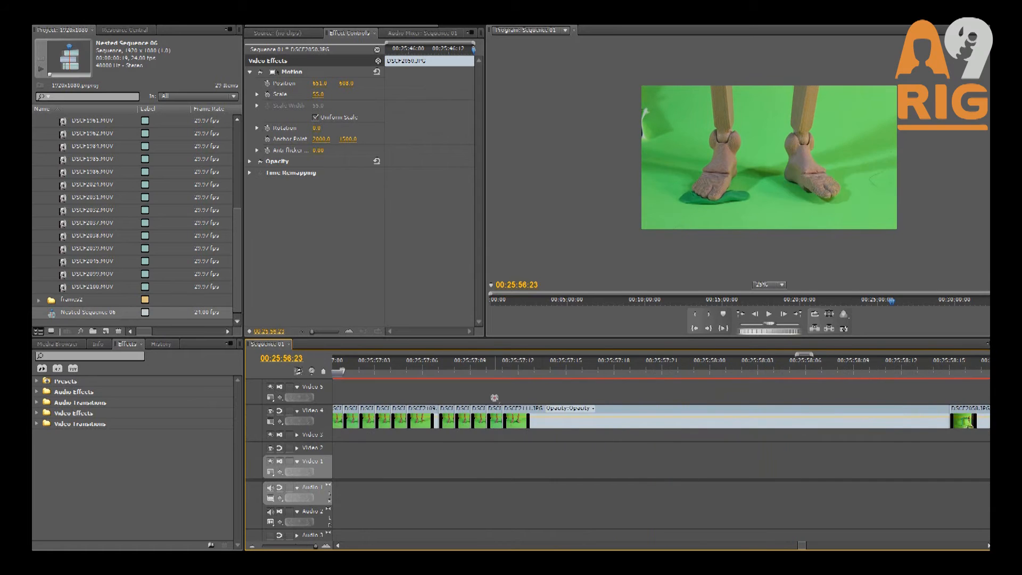
pyautogui.scroll(-1, 495, 398)
pyautogui.scroll(2, 449, 401)
pyautogui.moveTo(737, 373); pyautogui.dragTo(643, 370)
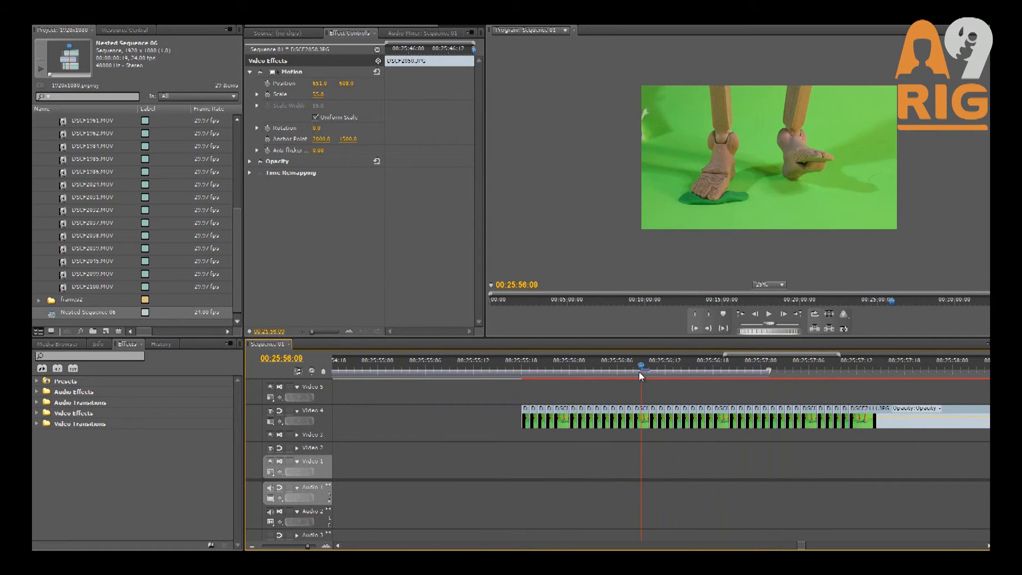
pyautogui.click(769, 314)
# Review the clips following the feet close-up and play the whole Video 4 sequence from its beginning
pyautogui.keyDown('alt'); pyautogui.click(854, 409); pyautogui.keyUp('alt')
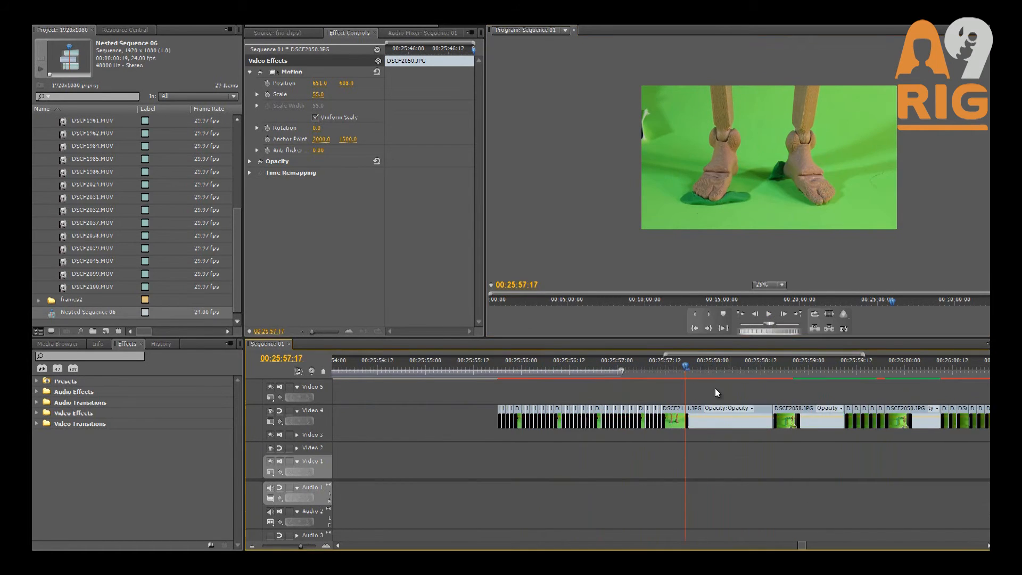
pyautogui.moveTo(730, 371); pyautogui.dragTo(863, 376)
pyautogui.keyDown('alt'); pyautogui.click(863, 414); pyautogui.keyUp('alt')
pyautogui.click(656, 414)
pyautogui.click(683, 368)
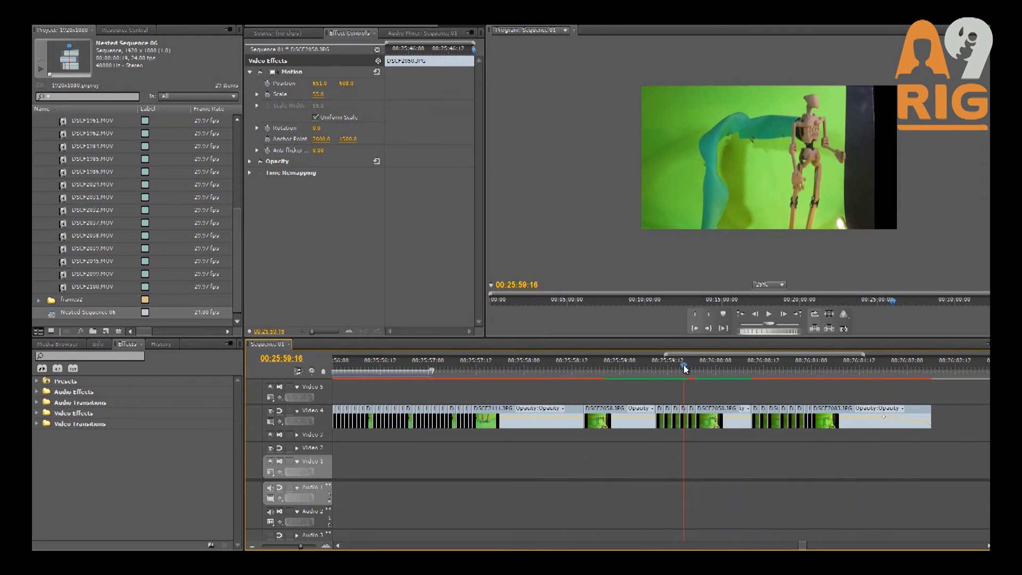
pyautogui.keyDown('alt'); pyautogui.click(641, 406); pyautogui.keyUp('alt')
pyautogui.keyDown('alt'); pyautogui.click(641, 406); pyautogui.keyUp('alt')
pyautogui.keyDown('alt'); pyautogui.click(537, 398); pyautogui.keyUp('alt')
pyautogui.click(469, 366)
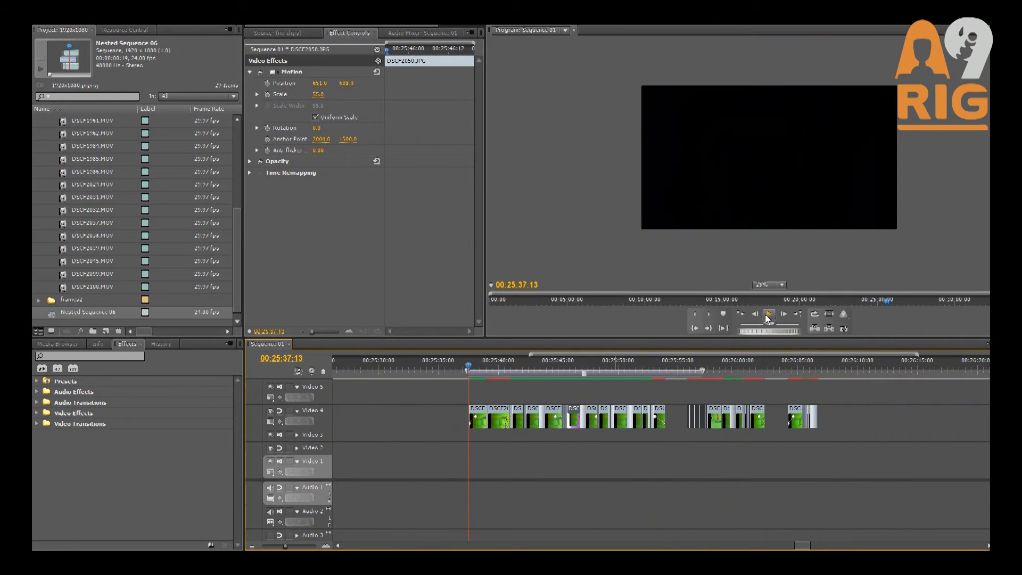
pyautogui.click(767, 318)
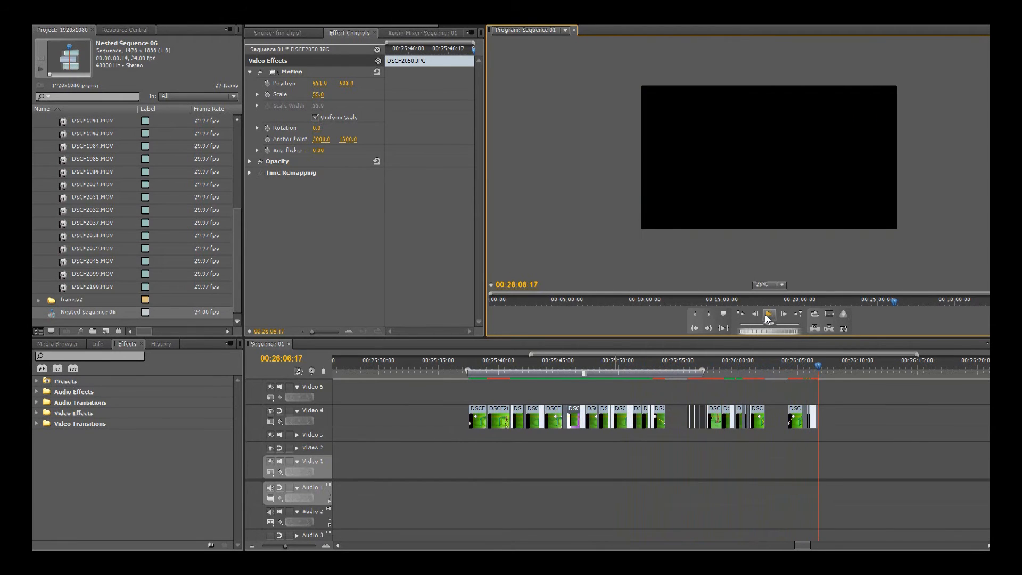
# Move the last group of clips on Video 4 back against the preceding DSCF2083.JPG hold and play back the join
pyautogui.press('z')
pyautogui.click(789, 397)
pyautogui.click(629, 408)
pyautogui.press('v')
pyautogui.click(627, 424)
pyautogui.click(735, 420)
pyautogui.moveTo(692, 392); pyautogui.dragTo(848, 418)
pyautogui.moveTo(826, 420); pyautogui.dragTo(734, 420)
pyautogui.click(575, 365)
pyautogui.click(774, 318)
pyautogui.click(773, 318)
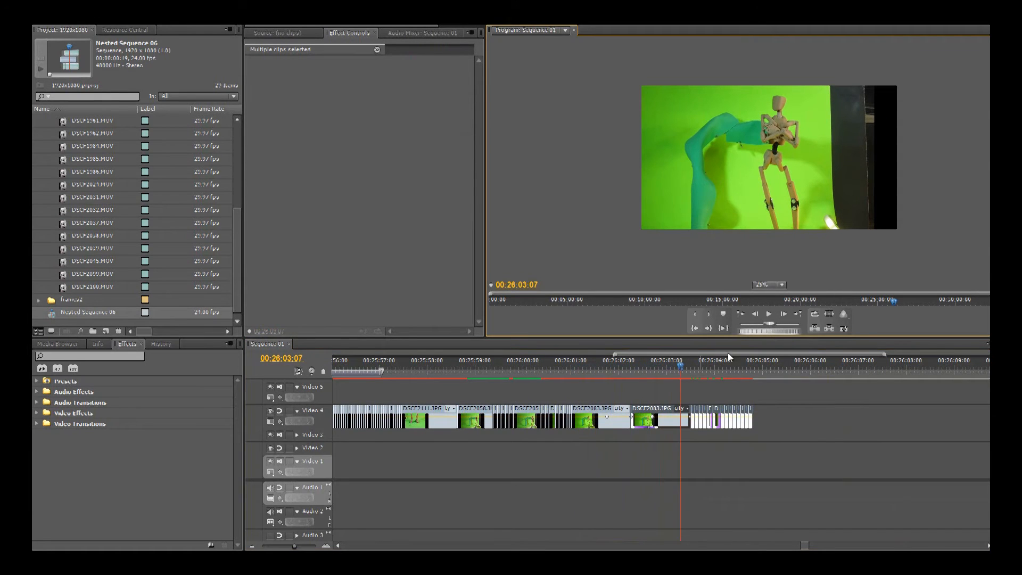
pyautogui.press('z')
pyautogui.click(657, 398)
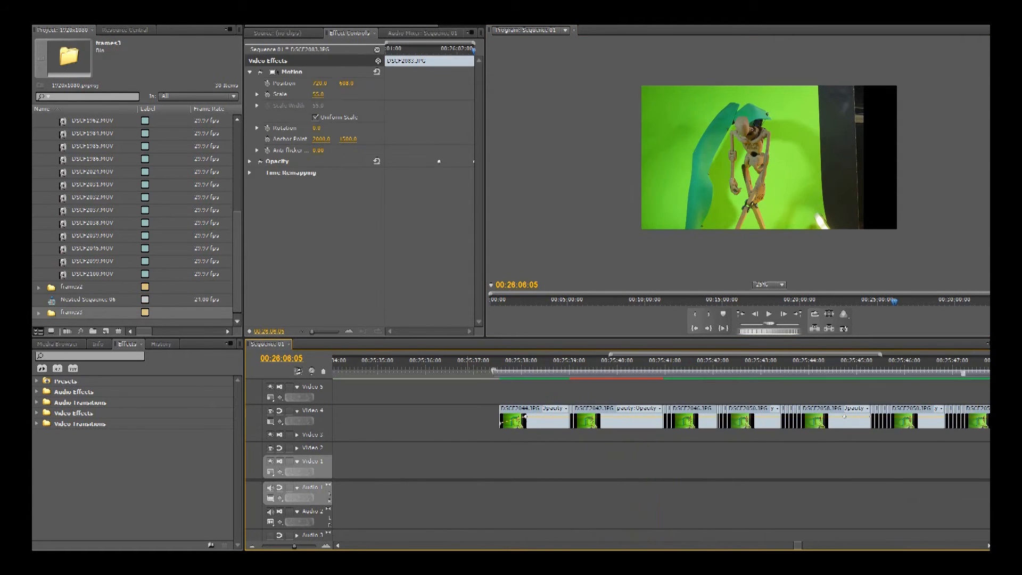
# Create a pink color matte named pink
pyautogui.click(42, 16)
pyautogui.moveTo(128, 19)
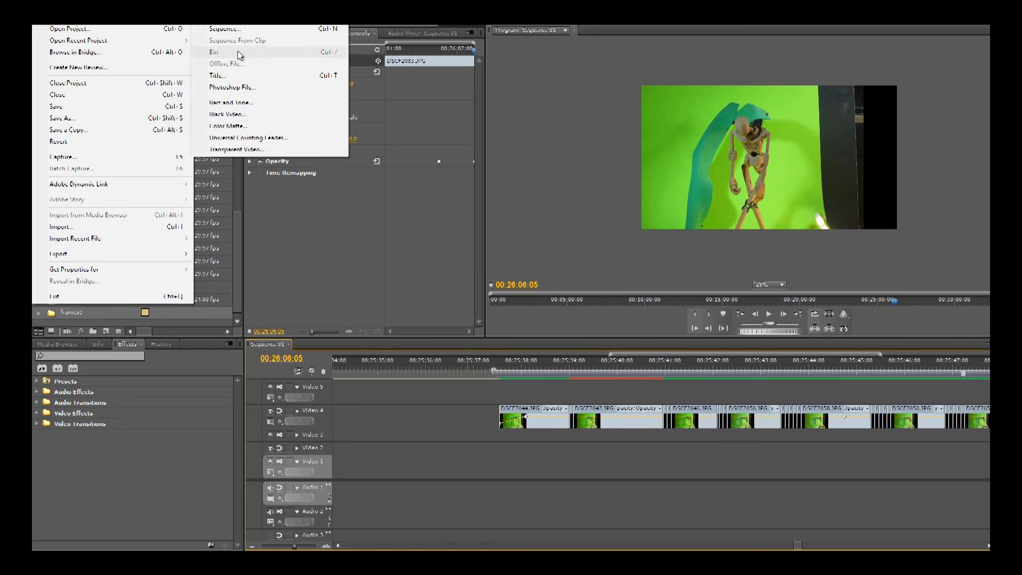
pyautogui.click(228, 126)
pyautogui.click(567, 316)
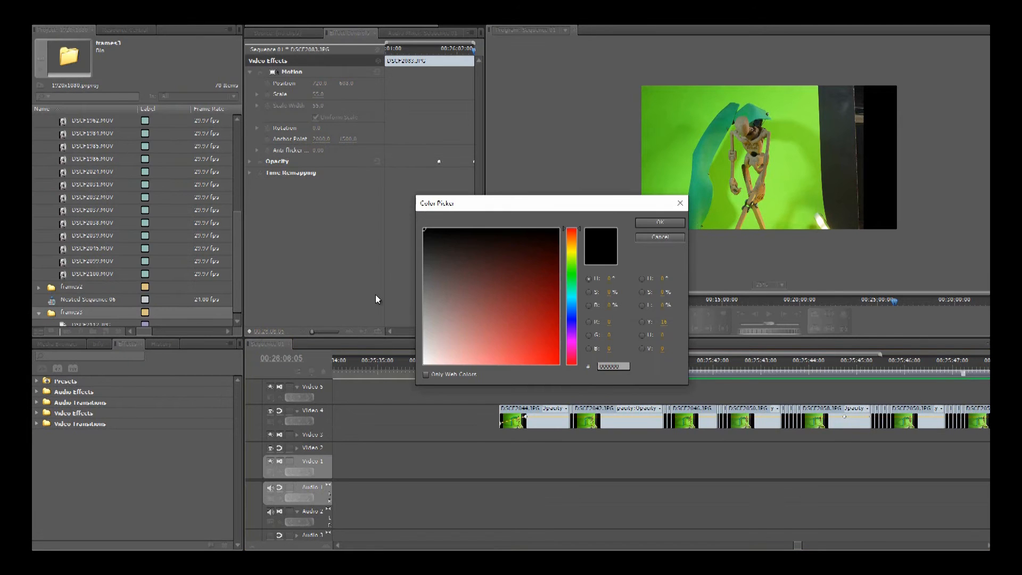
pyautogui.click(548, 320)
pyautogui.click(572, 348)
pyautogui.click(536, 340)
pyautogui.click(660, 222)
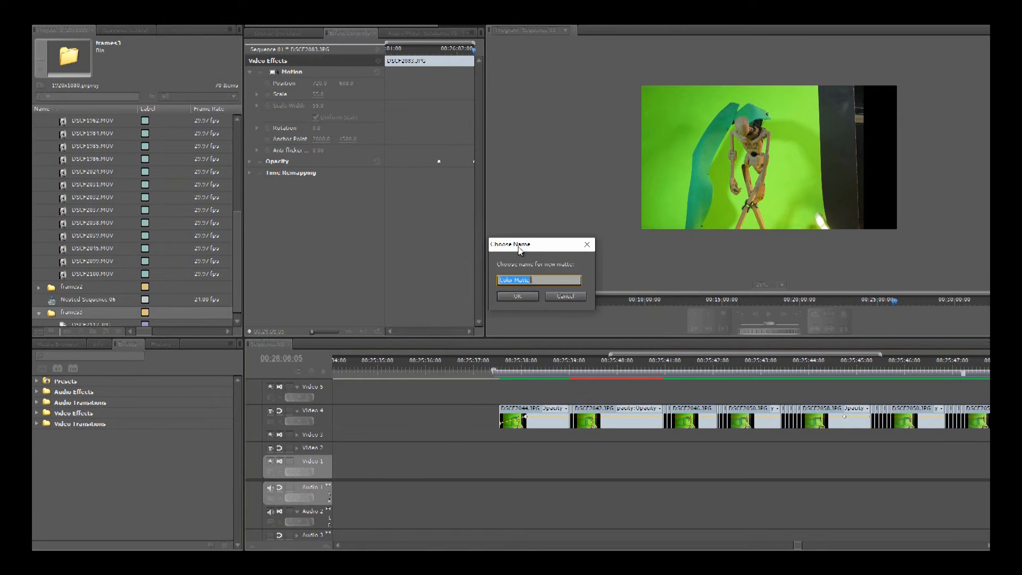
pyautogui.click(537, 299)
# Place the pink matte on Video 3 beneath DSCF2044.JPG and extend it slightly past the end of that hold
pyautogui.scroll(5, 81, 316)
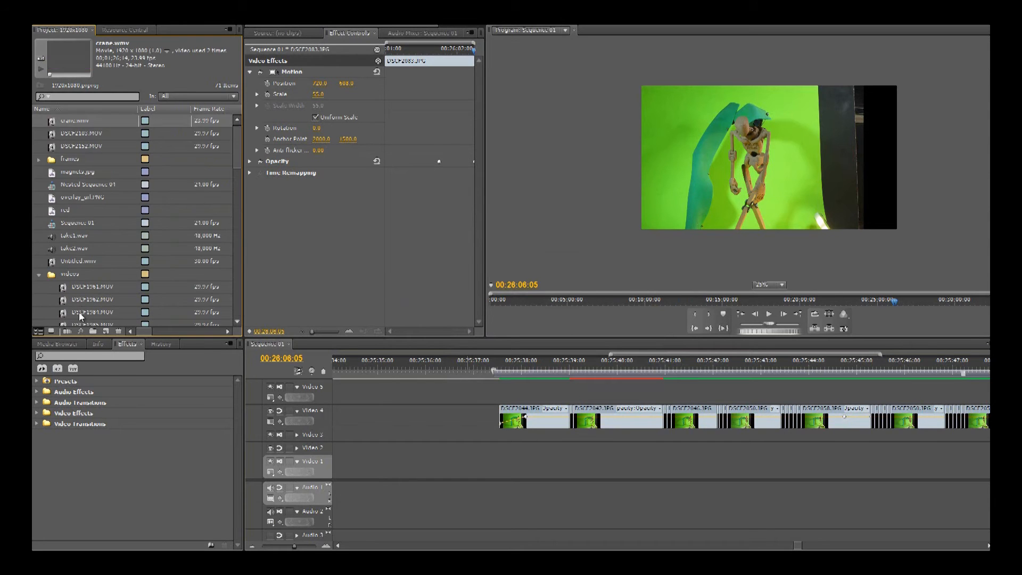
pyautogui.scroll(-10, 81, 316)
pyautogui.moveTo(77, 312); pyautogui.dragTo(500, 435)
pyautogui.moveTo(502, 435); pyautogui.dragTo(574, 436)
pyautogui.press('z')
pyautogui.click(563, 420)
pyautogui.click(667, 428)
pyautogui.click(667, 428)
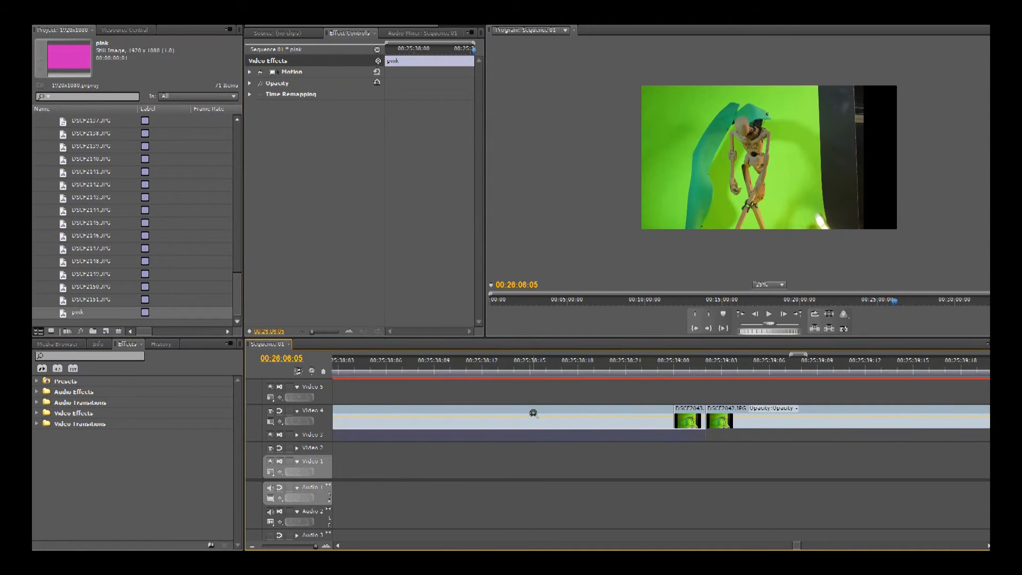
pyautogui.keyDown('alt'); pyautogui.click(532, 413); pyautogui.keyUp('alt')
pyautogui.press('v')
pyautogui.moveTo(620, 365); pyautogui.dragTo(654, 366)
# Apply Ultra Key to DSCF2044.JPG and sample the green backdrop as its key color
pyautogui.click(667, 410)
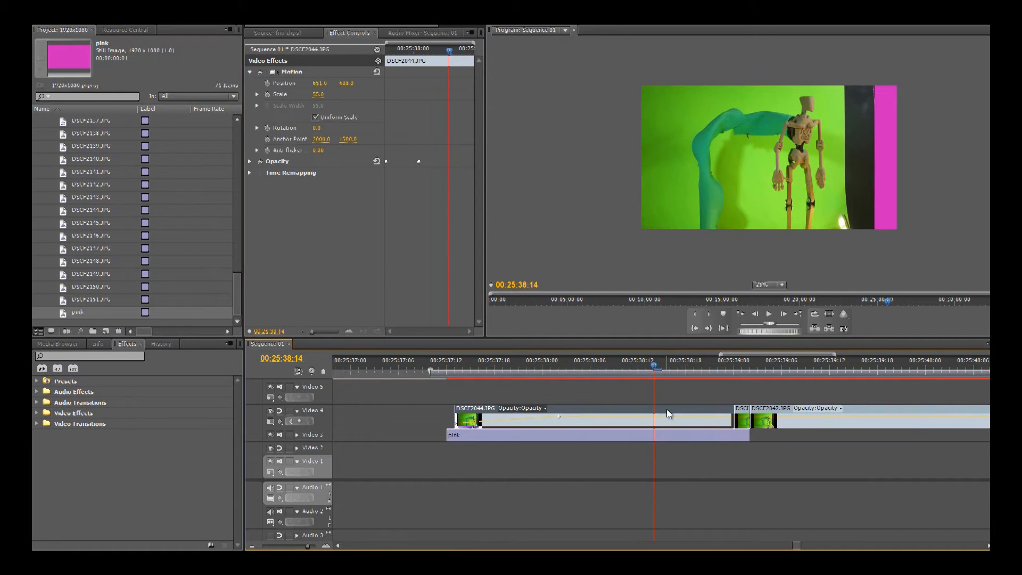
pyautogui.click(109, 357)
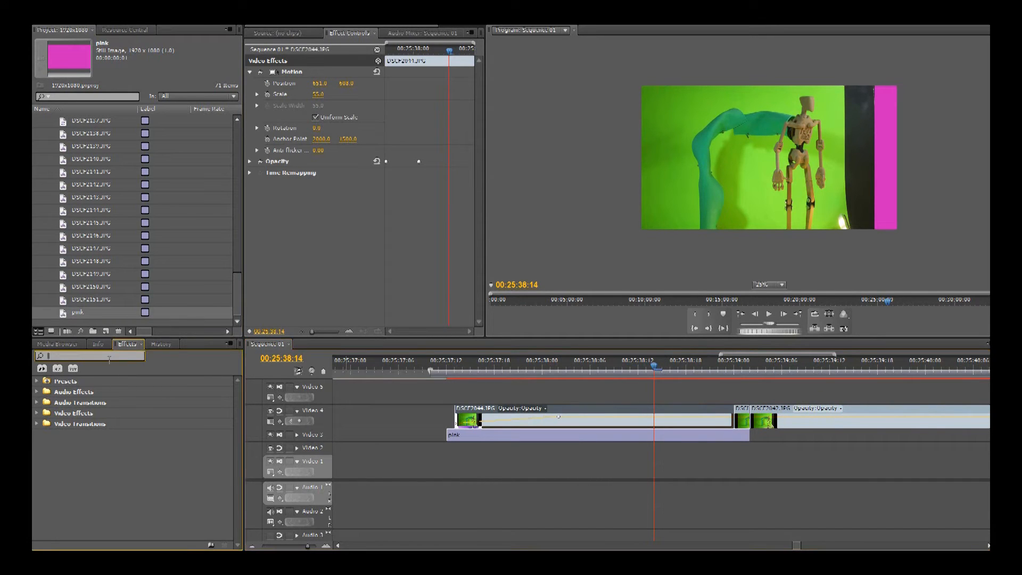
pyautogui.write('ultra')
pyautogui.moveTo(86, 439); pyautogui.dragTo(632, 420)
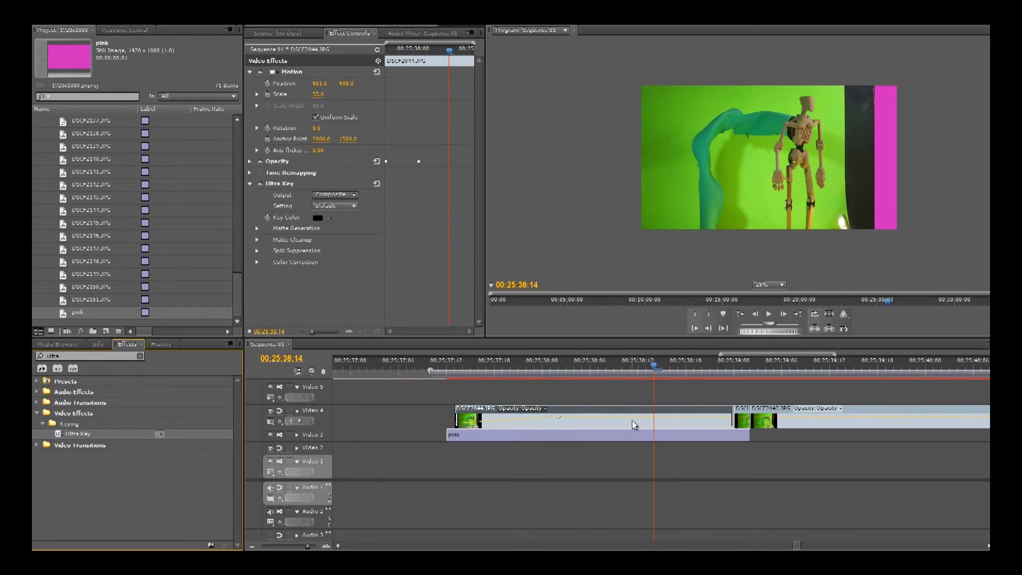
pyautogui.click(329, 218)
pyautogui.click(767, 167)
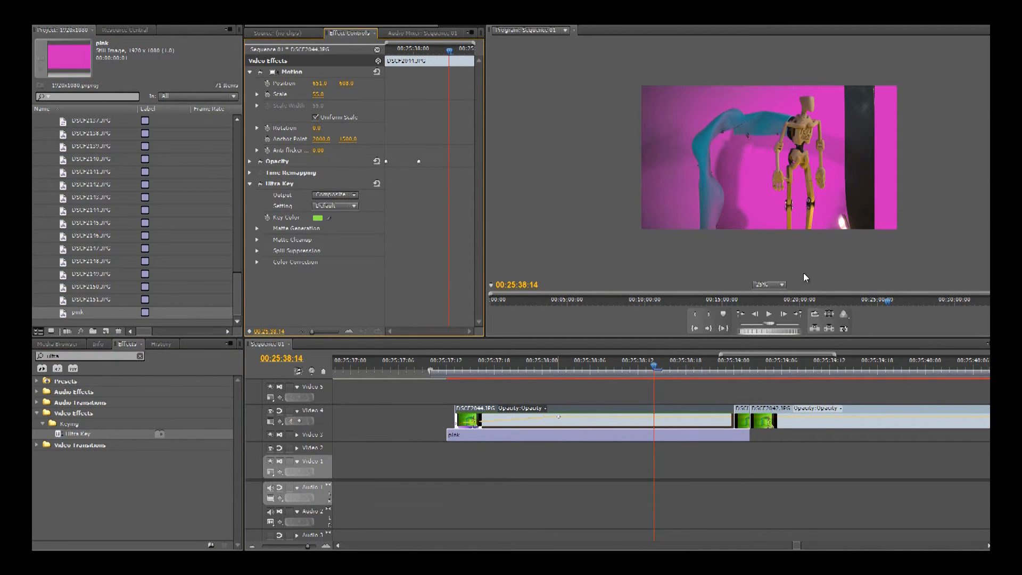
# Inspect the keyed image at 75% magnification and set the Ultra Key setting to Aggressive
pyautogui.click(781, 285)
pyautogui.click(788, 339)
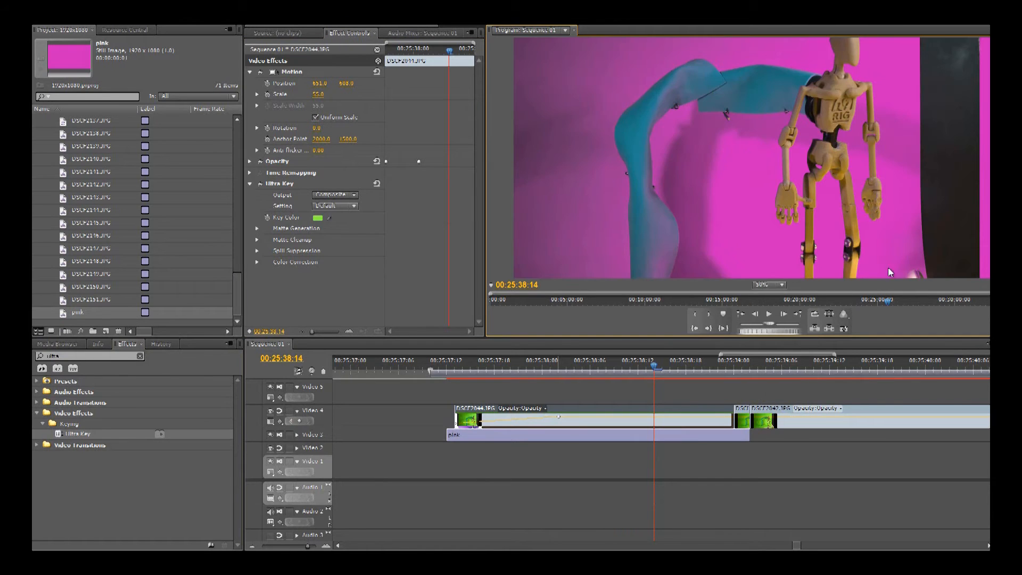
pyautogui.click(781, 285)
pyautogui.click(781, 352)
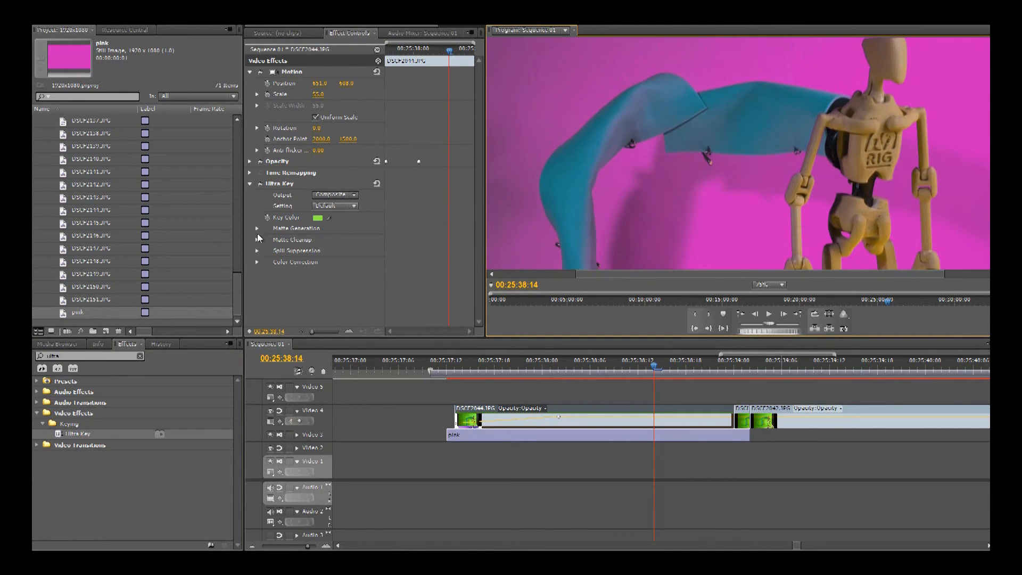
pyautogui.click(257, 228)
pyautogui.click(335, 205)
pyautogui.click(352, 241)
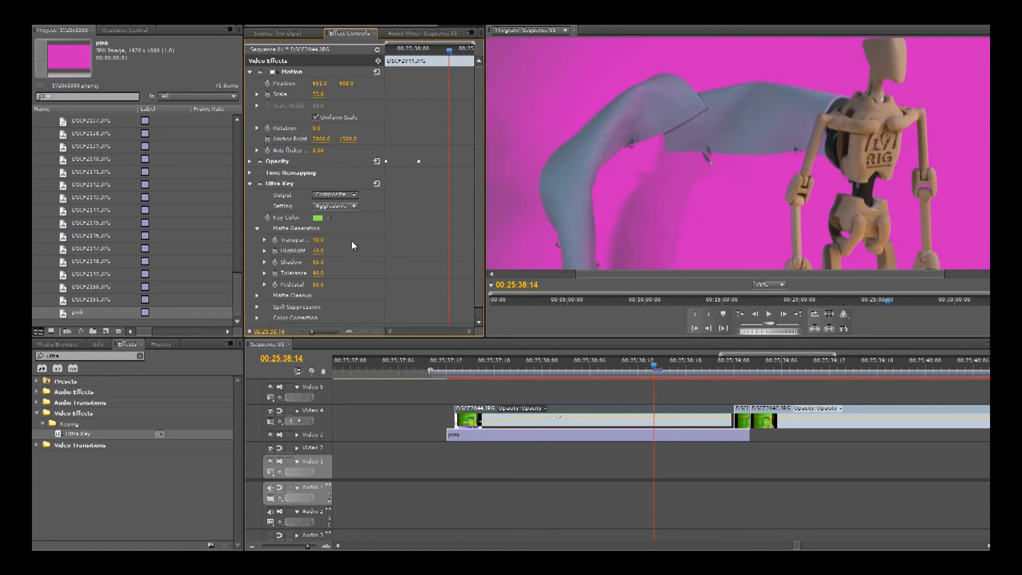
# Examine the aggressive key around the skeleton and cloth at 100% and 50% magnification
pyautogui.moveTo(995, 141)
pyautogui.mouseDown()
pyautogui.moveTo(994, 130)
pyautogui.moveTo(994, 233)
pyautogui.moveTo(995, 129)
pyautogui.moveTo(994, 155)
pyautogui.mouseUp()
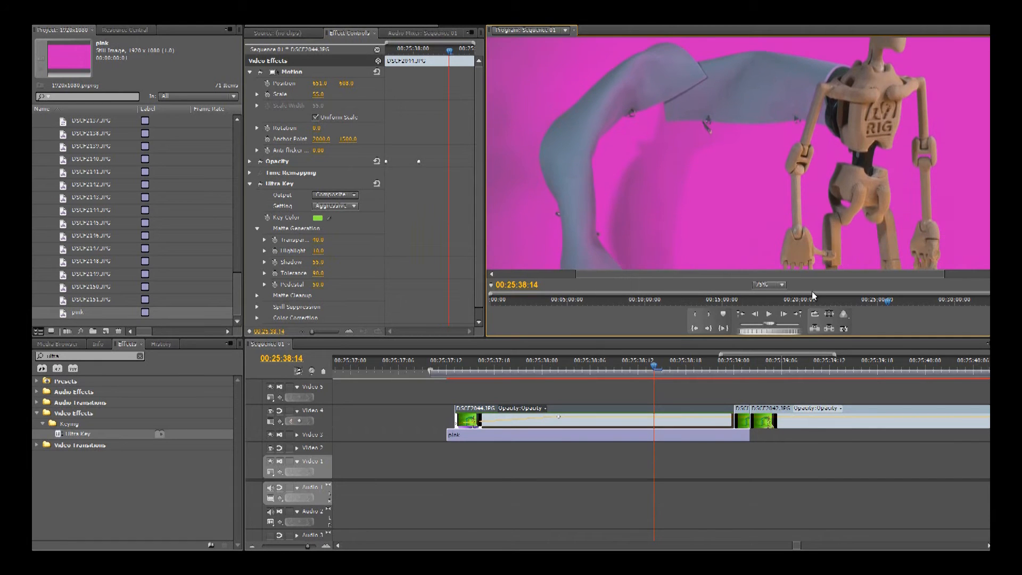
pyautogui.click(766, 285)
pyautogui.click(767, 360)
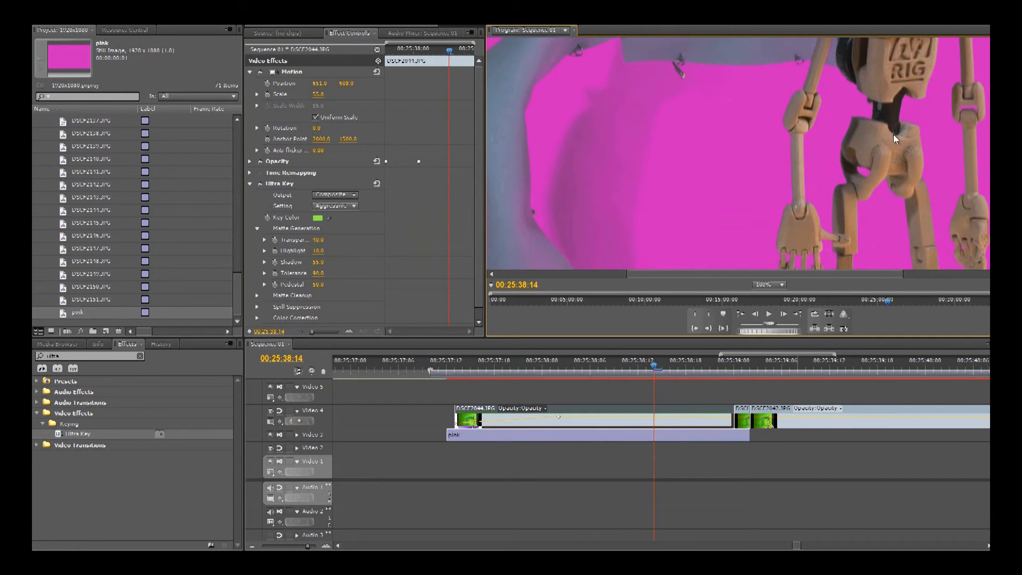
pyautogui.moveTo(995, 142); pyautogui.dragTo(994, 106)
pyautogui.click(769, 284)
pyautogui.click(779, 336)
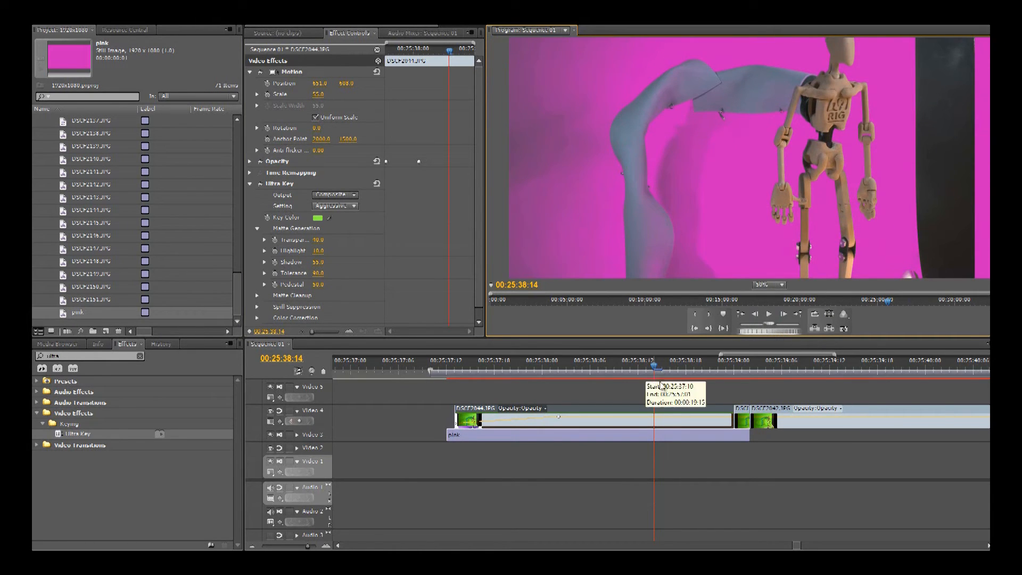
pyautogui.press('-')
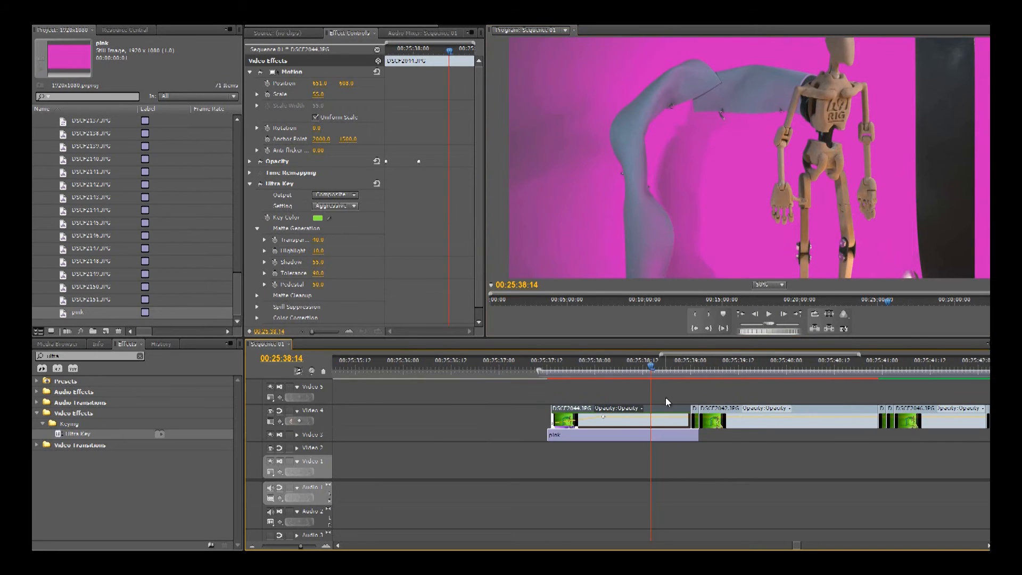
# Copy the Ultra Key effect from DSCF2044.JPG and paste it onto all the following stills on Video 4
pyautogui.click(295, 191)
pyautogui.click(339, 196)
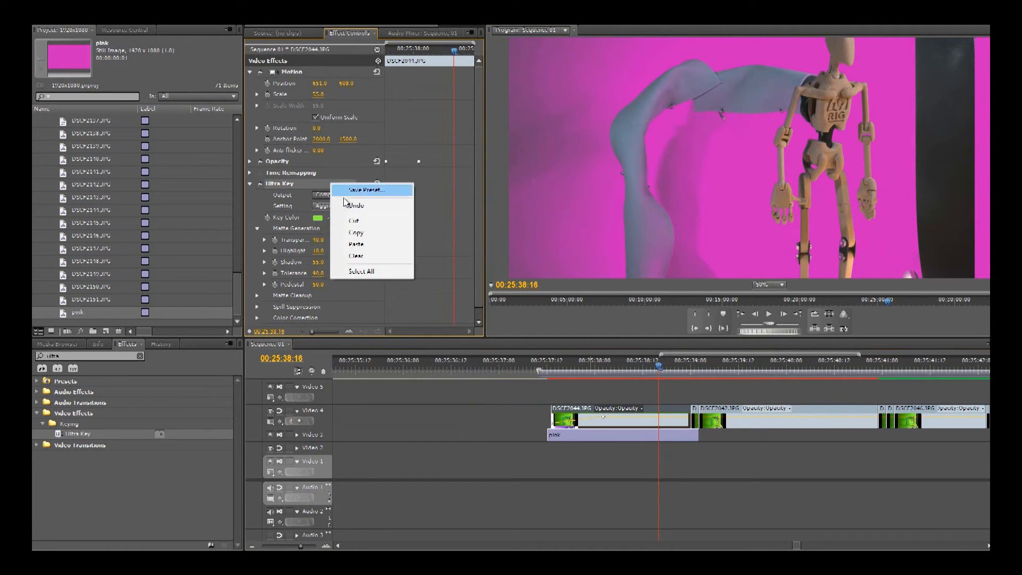
pyautogui.click(367, 229)
pyautogui.press('-')
pyautogui.press('-')
pyautogui.press('-')
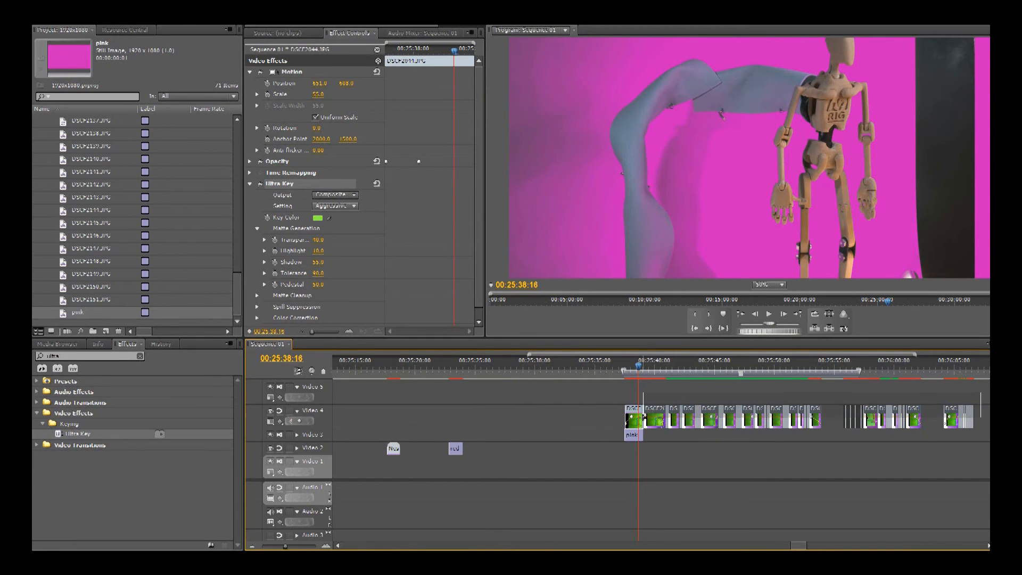
pyautogui.moveTo(643, 418); pyautogui.dragTo(647, 418)
pyautogui.rightClick(657, 411)
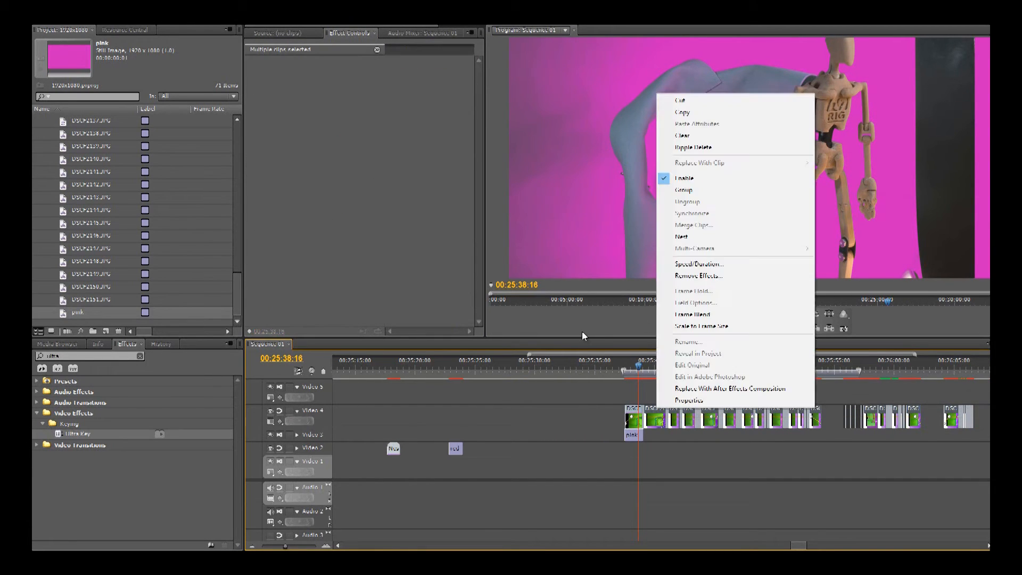
pyautogui.click(582, 331)
pyautogui.rightClick(347, 111)
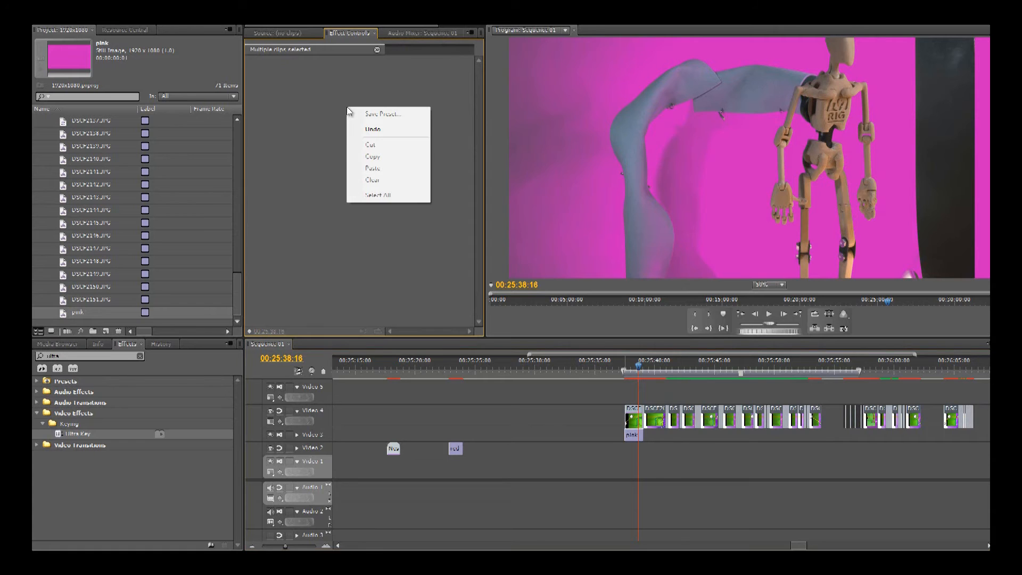
pyautogui.click(461, 205)
# Check the key on the following stills by extending the pink matte beneath them, and trim the matte back to about 00:25:40
pyautogui.click(647, 366)
pyautogui.moveTo(664, 366); pyautogui.dragTo(712, 373)
pyautogui.moveTo(643, 435); pyautogui.dragTo(791, 435)
pyautogui.moveTo(716, 372); pyautogui.dragTo(660, 372)
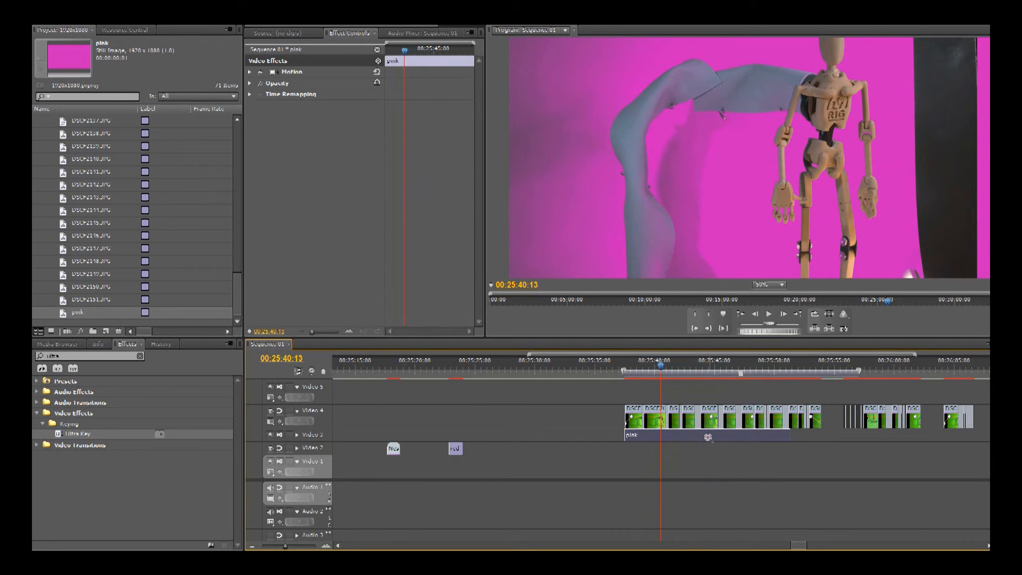
pyautogui.moveTo(789, 435); pyautogui.dragTo(654, 435)
pyautogui.moveTo(685, 371); pyautogui.dragTo(713, 369)
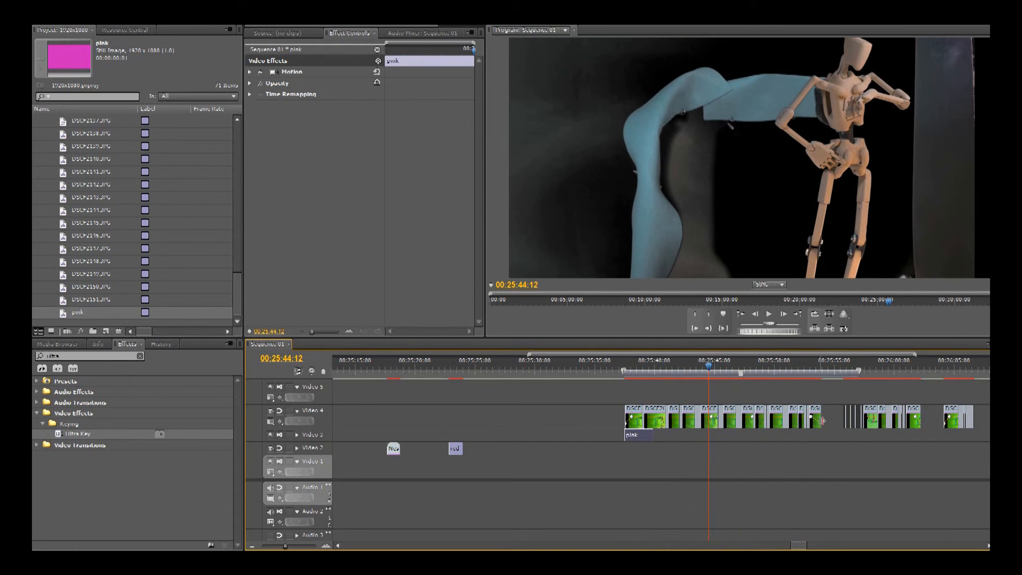
# Nest all the keyed stills on Video 4 into a single sequence clip
pyautogui.moveTo(975, 394); pyautogui.dragTo(634, 413)
pyautogui.rightClick(692, 410)
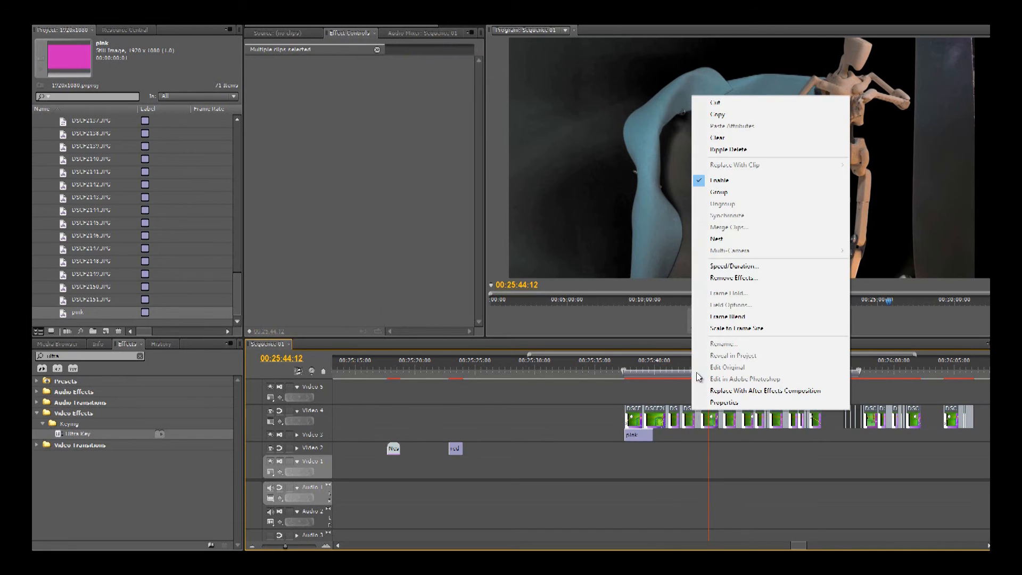
pyautogui.click(729, 239)
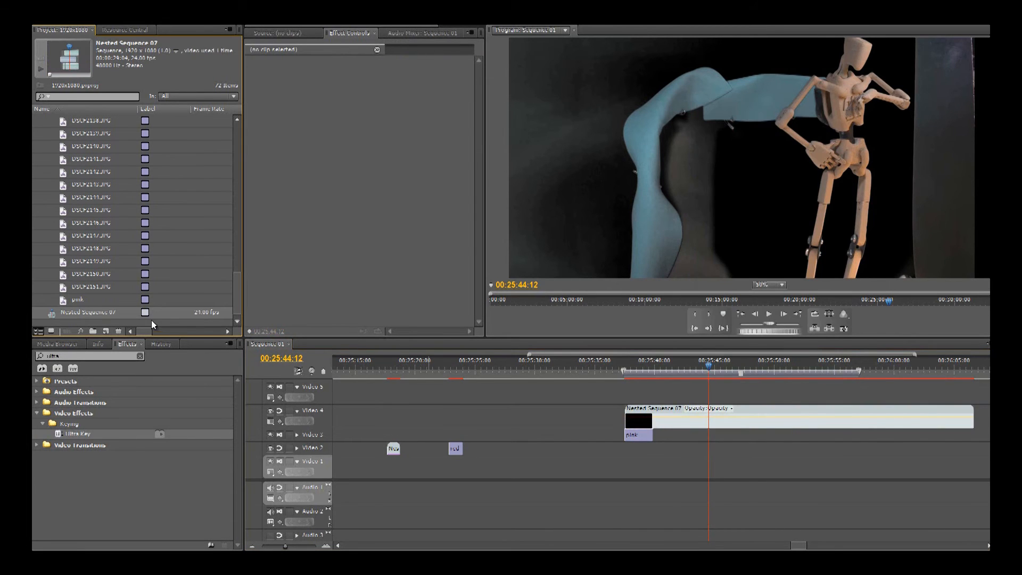
# Apply Ultra Key to the nested sequence, sample the blue cloth as key color, and choose the Aggressive setting
pyautogui.moveTo(74, 434); pyautogui.dragTo(687, 421)
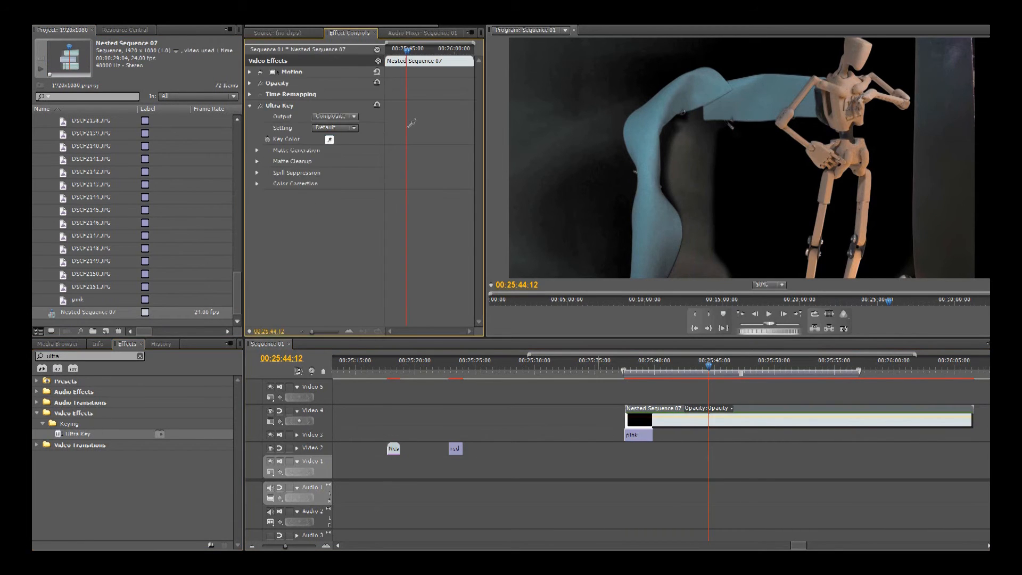
pyautogui.click(770, 107)
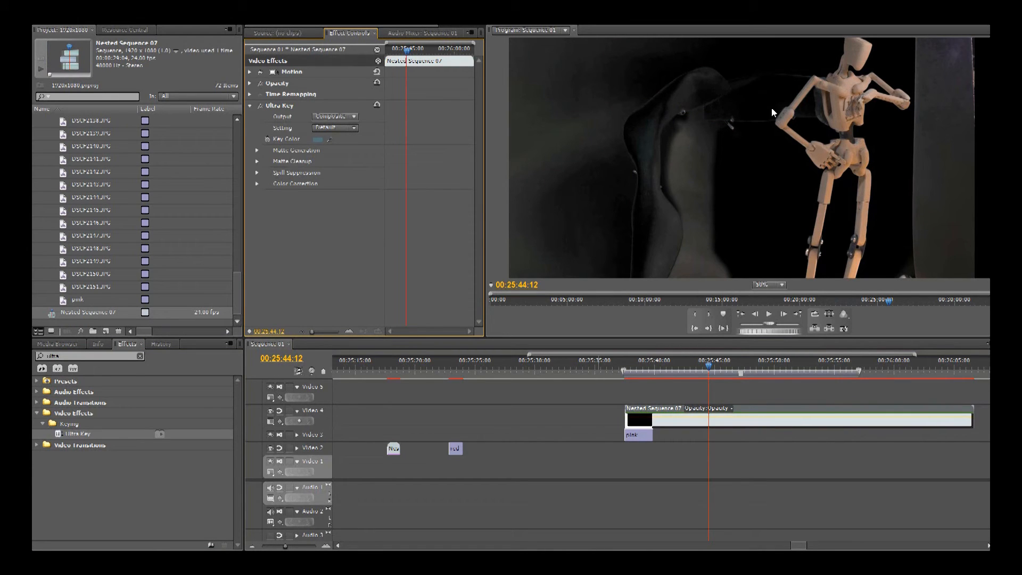
pyautogui.click(335, 127)
pyautogui.click(344, 165)
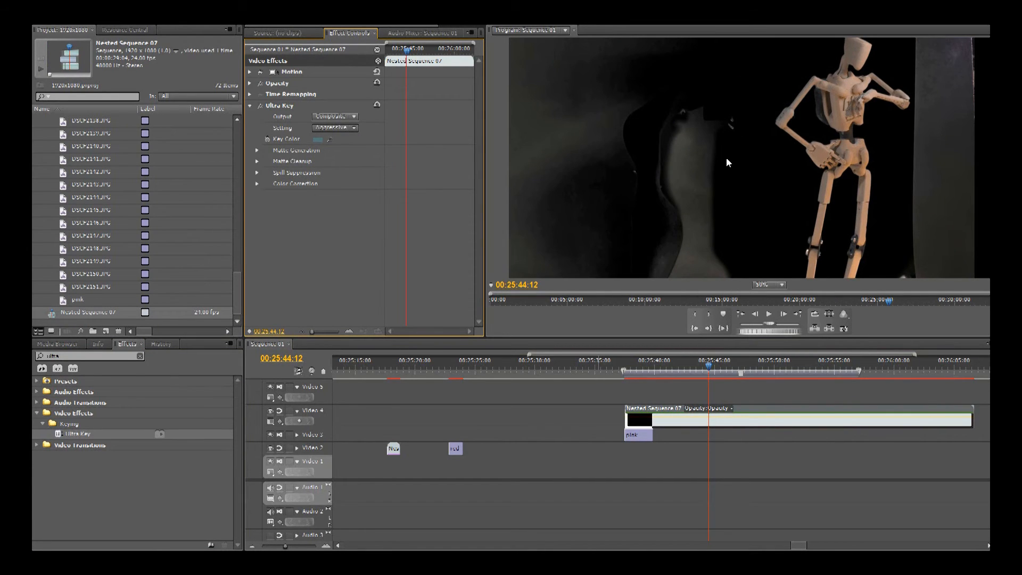
pyautogui.moveTo(994, 155)
pyautogui.mouseDown()
pyautogui.moveTo(994, 192)
pyautogui.moveTo(995, 142)
pyautogui.mouseUp()
pyautogui.moveTo(714, 368); pyautogui.dragTo(794, 369)
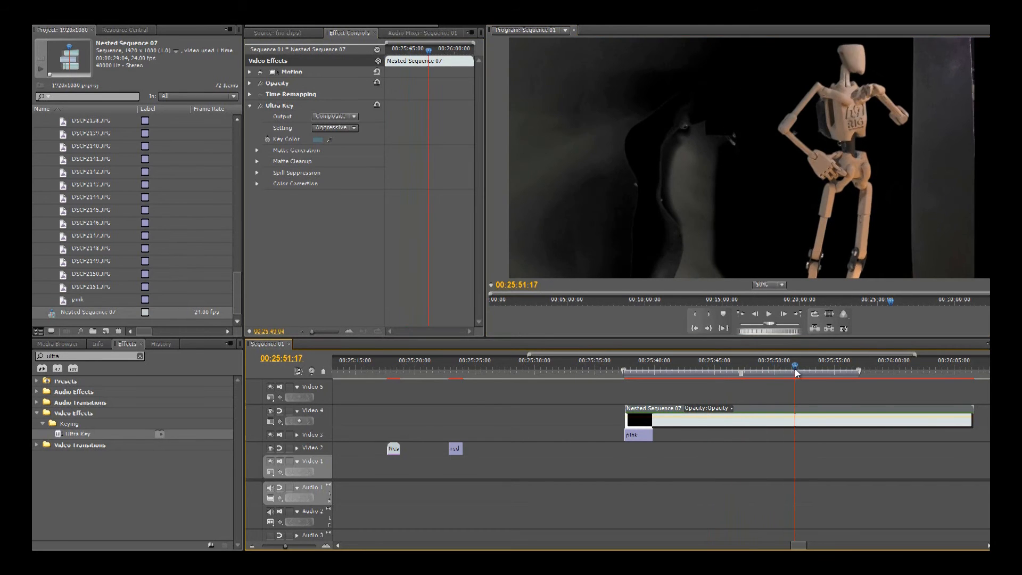
# Search the effects for "garb" and apply the Sixteen-Point Garbage Matte to the nested sequence
pyautogui.click(76, 356)
pyautogui.write('garb')
pyautogui.click(106, 445)
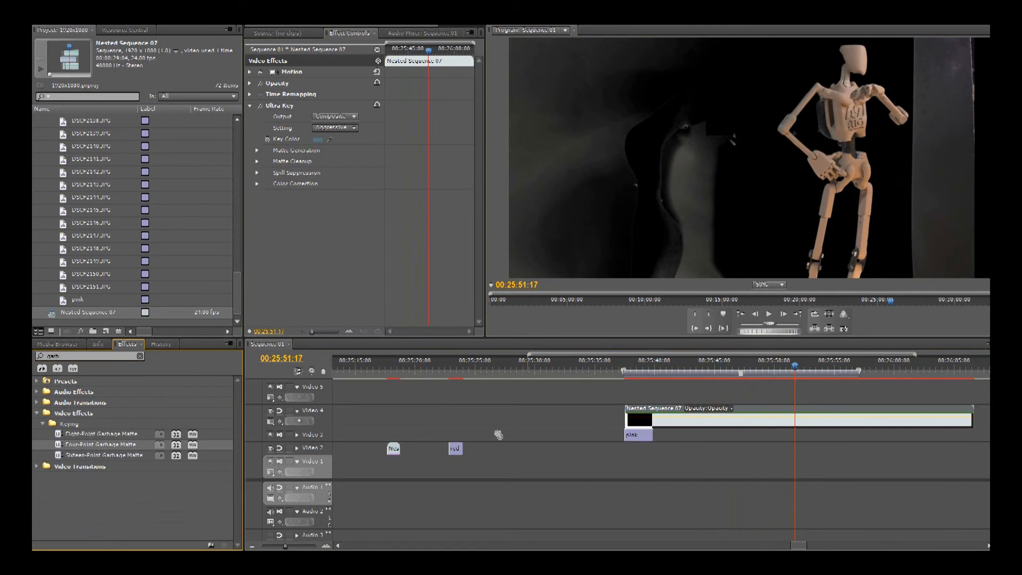
pyautogui.scroll(2, 498, 435)
pyautogui.moveTo(886, 416); pyautogui.dragTo(664, 414)
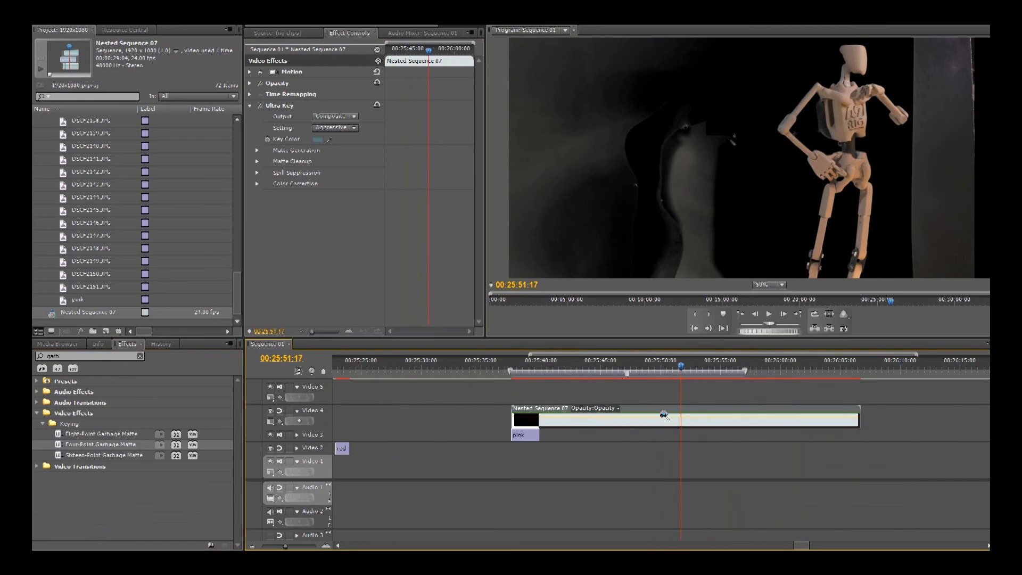
pyautogui.click(104, 456)
pyautogui.click(103, 434)
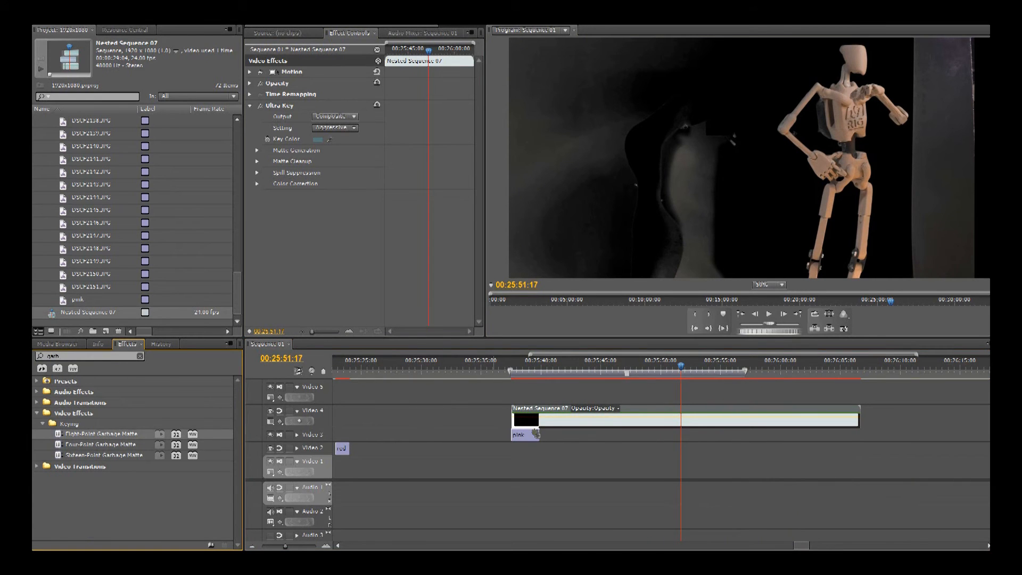
pyautogui.moveTo(116, 451); pyautogui.dragTo(624, 422)
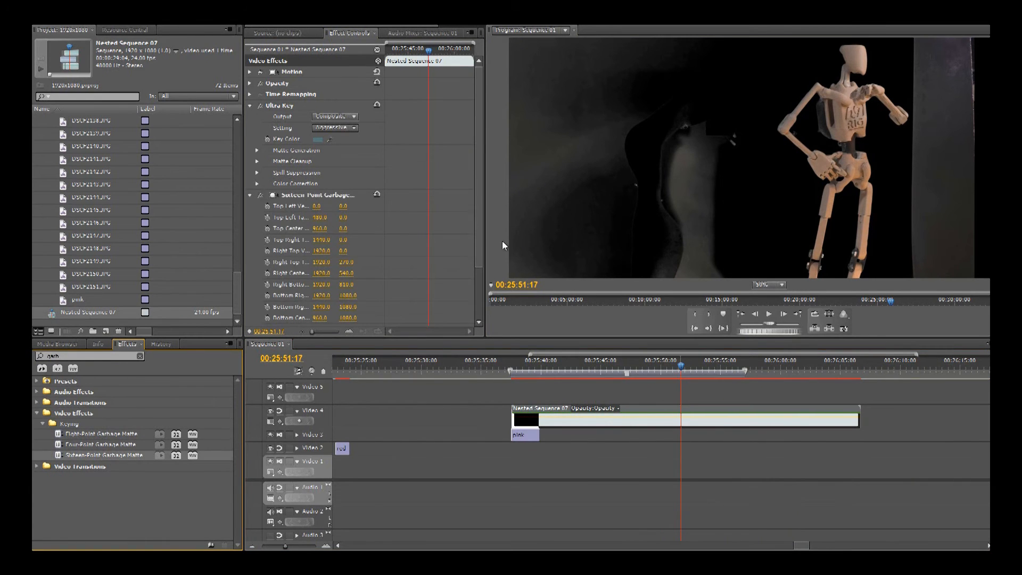
# With the monitor at 25%, pull the garbage matte's right-side points in close to the skeleton at 00:25:51:17
pyautogui.click(344, 195)
pyautogui.click(768, 285)
pyautogui.click(767, 321)
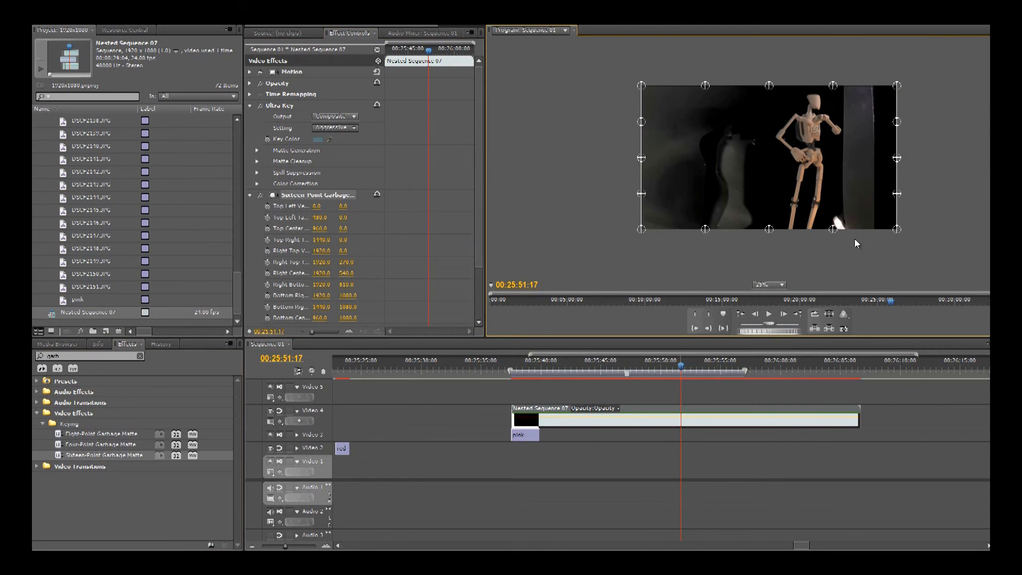
pyautogui.moveTo(897, 230); pyautogui.dragTo(830, 209)
pyautogui.moveTo(897, 193); pyautogui.dragTo(834, 170)
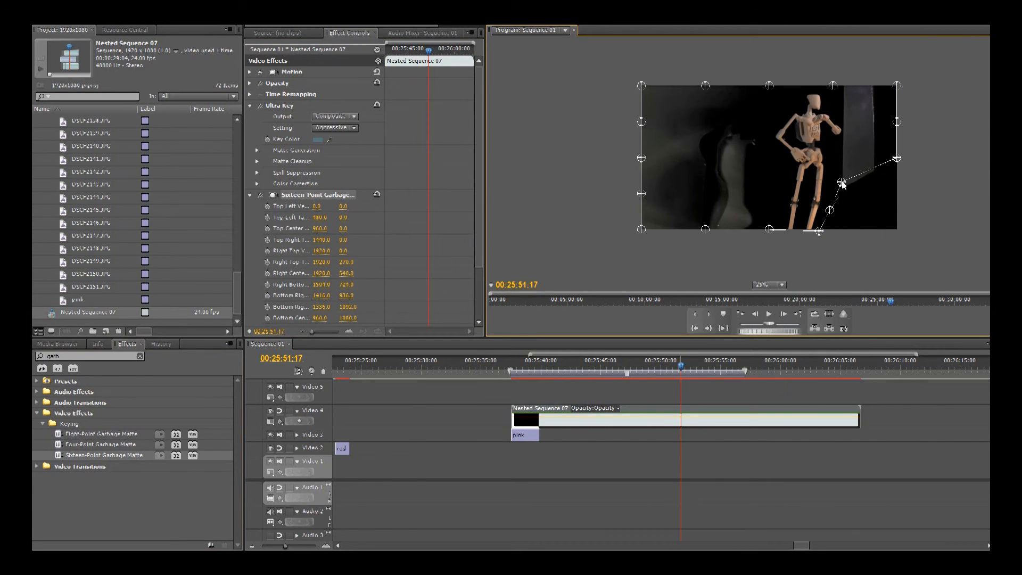
pyautogui.moveTo(897, 157); pyautogui.dragTo(839, 143)
pyautogui.moveTo(897, 121); pyautogui.dragTo(842, 126)
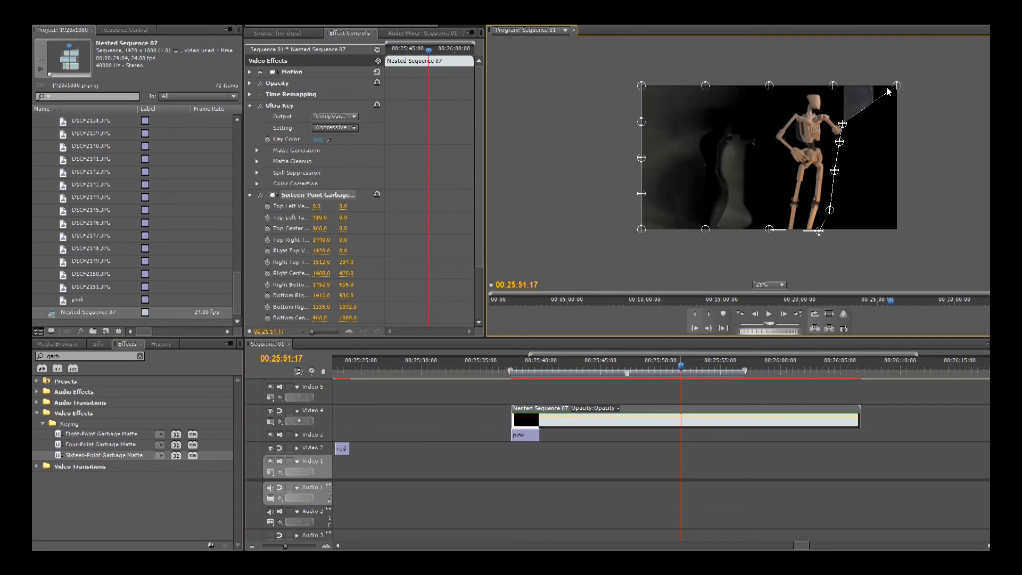
pyautogui.moveTo(898, 85); pyautogui.dragTo(845, 90)
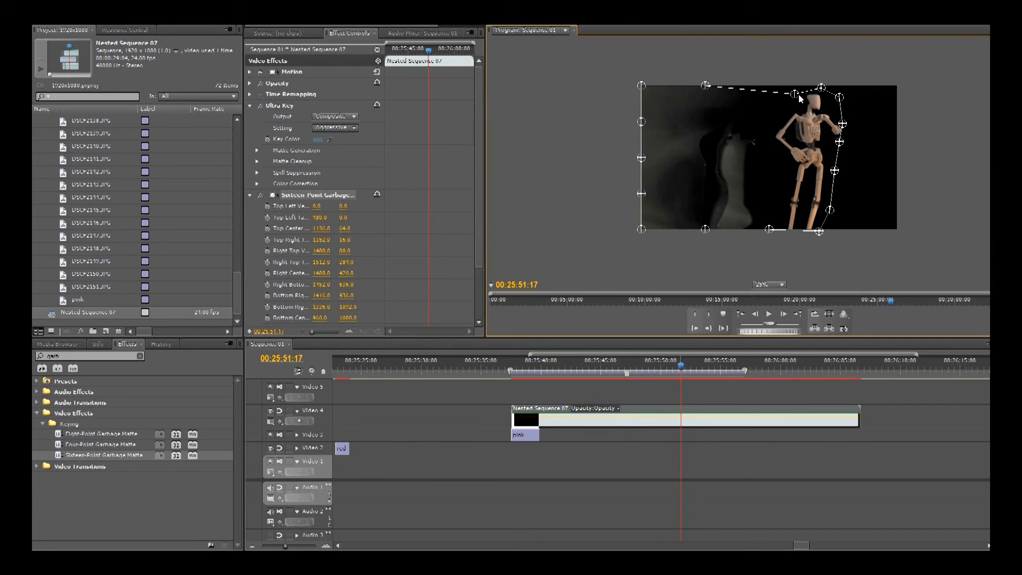
# Wrap the garbage matte's remaining top-left, left and bottom points closely around the skeleton
pyautogui.moveTo(706, 86); pyautogui.dragTo(776, 106)
pyautogui.moveTo(642, 86); pyautogui.dragTo(730, 125)
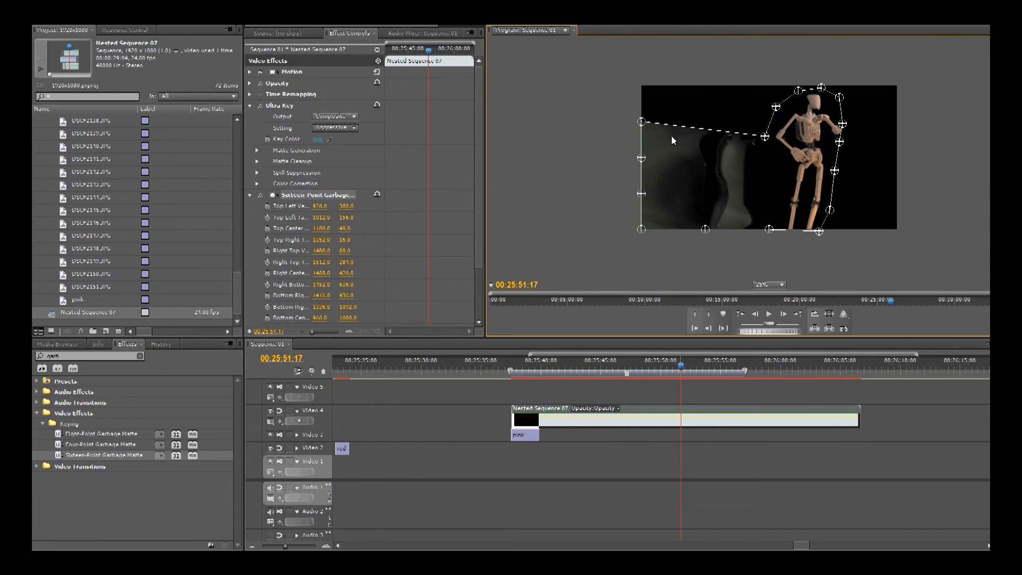
pyautogui.moveTo(641, 122); pyautogui.dragTo(764, 170)
pyautogui.moveTo(641, 158); pyautogui.dragTo(760, 188)
pyautogui.moveTo(641, 193); pyautogui.dragTo(795, 245)
pyautogui.moveTo(642, 229); pyautogui.dragTo(751, 221)
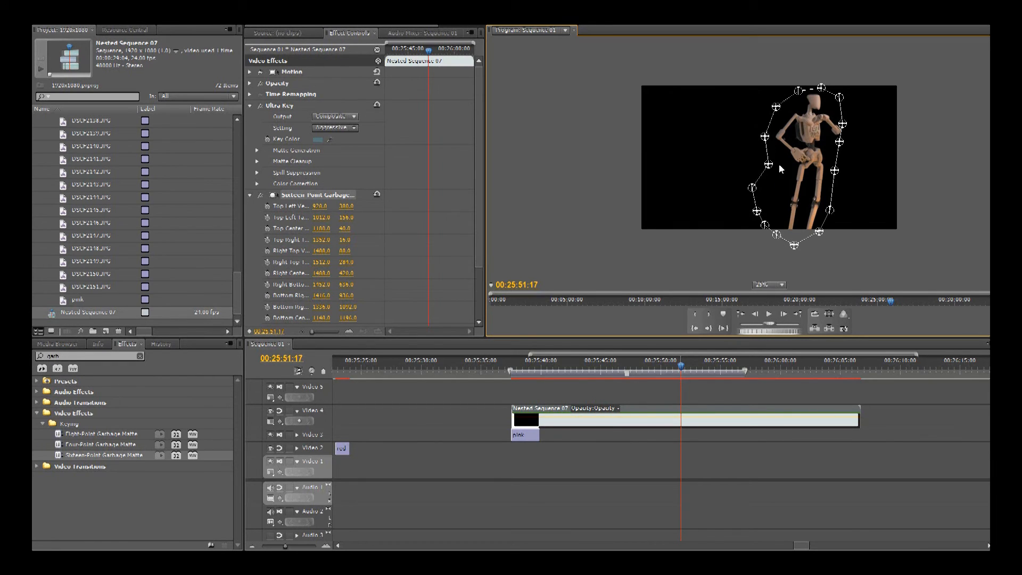
pyautogui.moveTo(768, 165); pyautogui.dragTo(779, 164)
pyautogui.moveTo(752, 187); pyautogui.dragTo(766, 189)
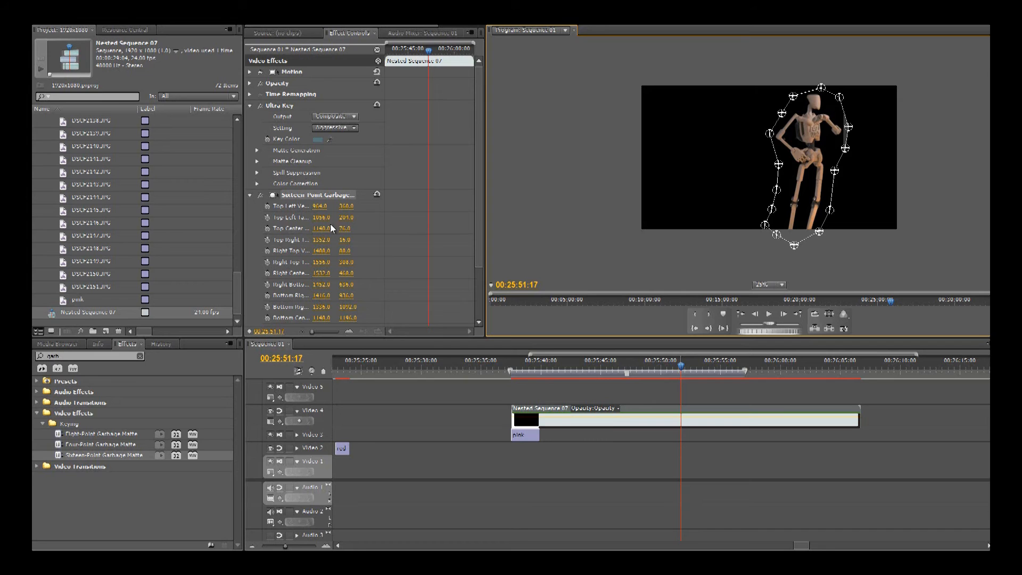
# Enable keyframing for all sixteen garbage matte points at 00:25:51:17
pyautogui.click(267, 206)
pyautogui.click(267, 240)
pyautogui.click(267, 250)
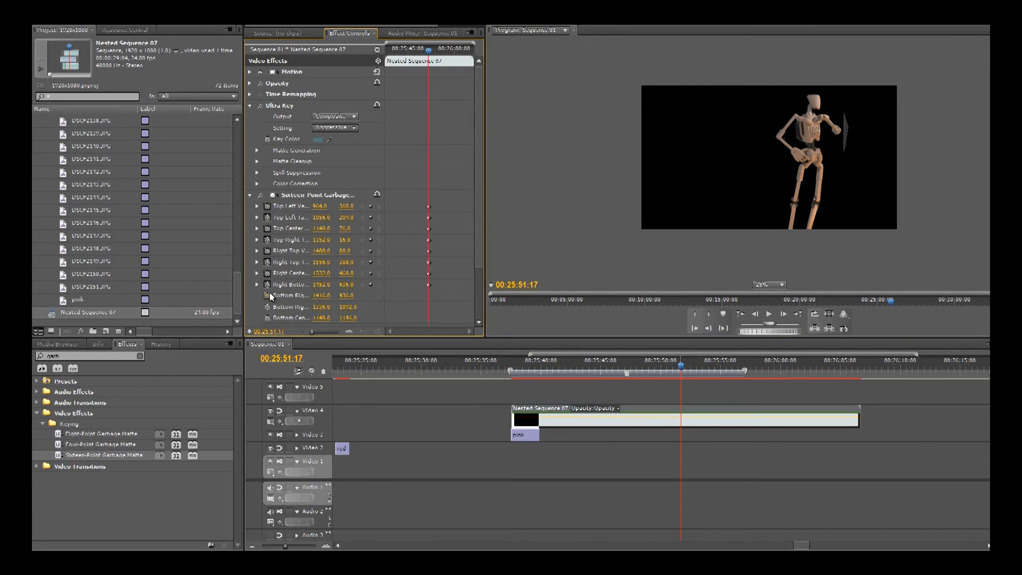
pyautogui.click(267, 295)
pyautogui.click(267, 307)
pyautogui.click(267, 318)
pyautogui.scroll(-3, 268, 308)
pyautogui.click(267, 319)
pyautogui.scroll(-3, 274, 304)
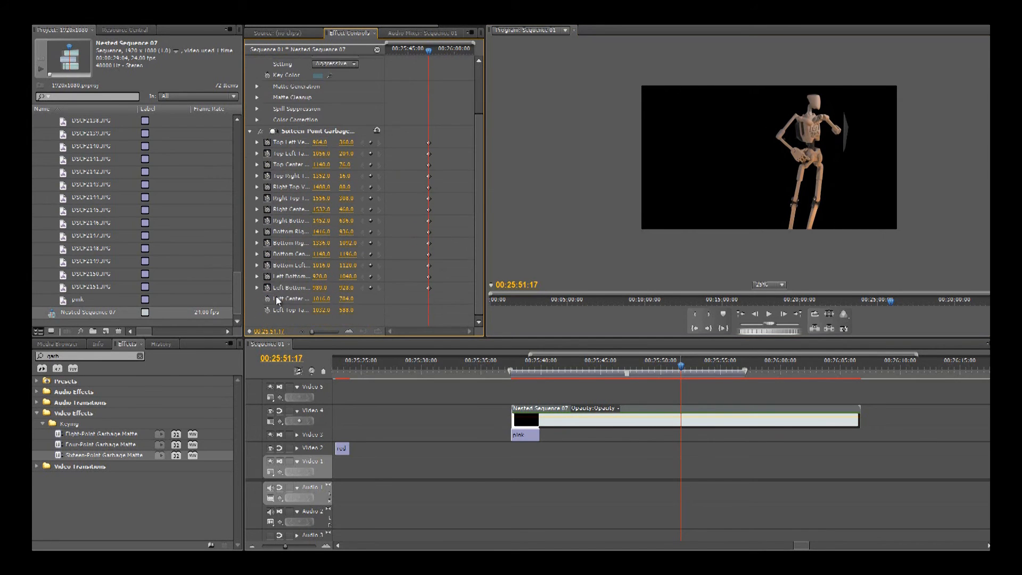
pyautogui.click(414, 296)
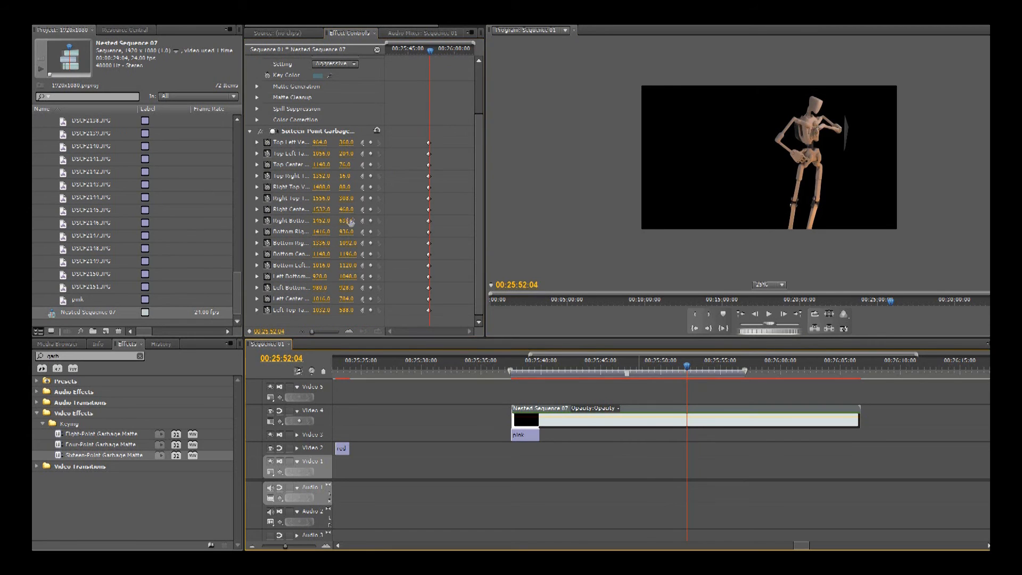
# At 50% magnification, tighten the Right Top and Right Center matte points toward the skeleton's bent arm, and move to an earlier frame
pyautogui.click(770, 285)
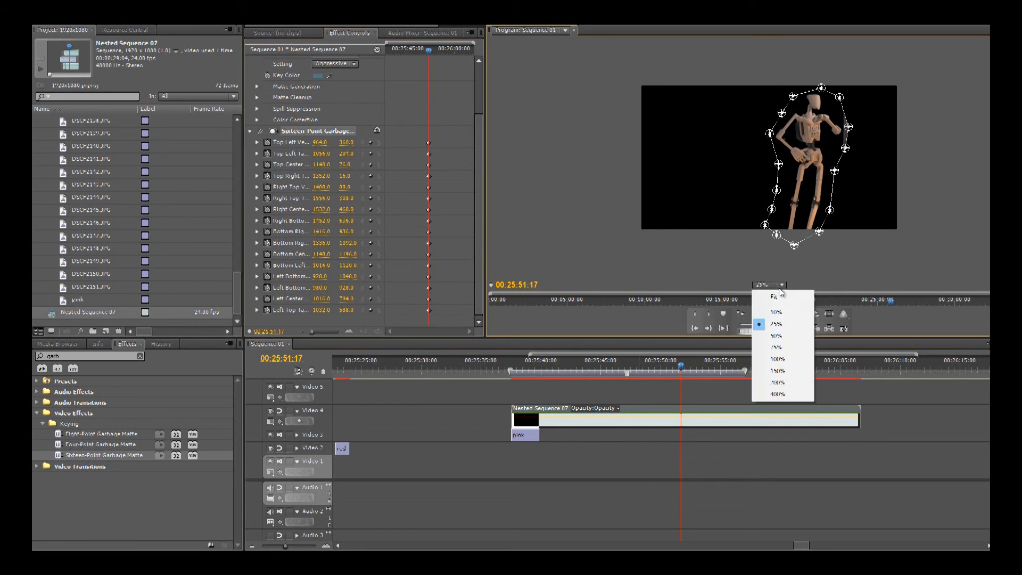
pyautogui.click(767, 327)
pyautogui.moveTo(928, 98); pyautogui.dragTo(919, 101)
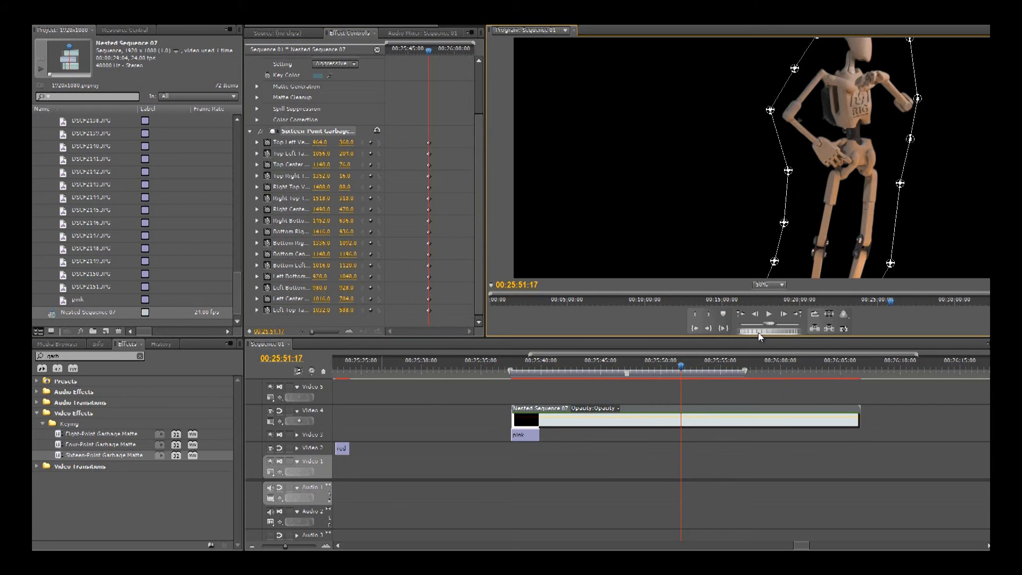
pyautogui.click(770, 285)
pyautogui.click(778, 319)
pyautogui.moveTo(680, 366); pyautogui.dragTo(568, 364)
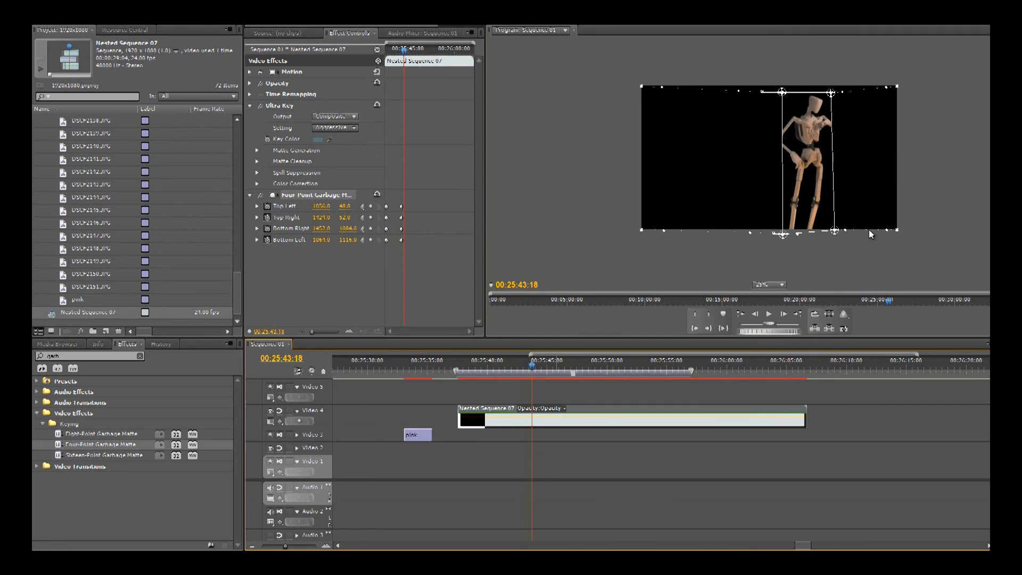
# Widen the Four-Point Garbage Matte around the skeleton's arms at 00:25:43:18 and adjust its two right corners at 00:25:43:12
pyautogui.moveTo(784, 235); pyautogui.dragTo(771, 235)
pyautogui.moveTo(784, 93); pyautogui.dragTo(848, 95)
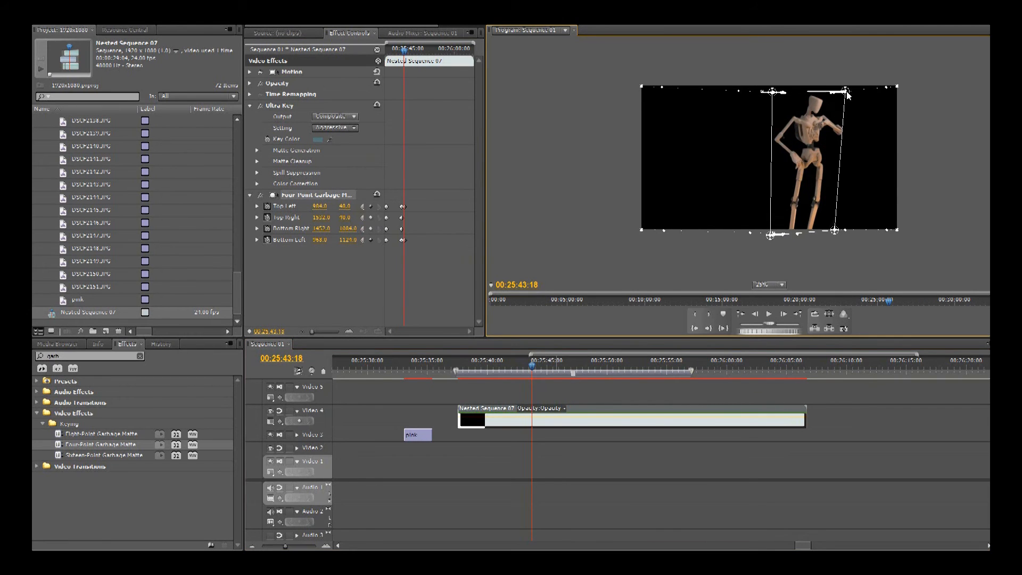
pyautogui.moveTo(836, 230); pyautogui.dragTo(850, 235)
pyautogui.moveTo(534, 368); pyautogui.dragTo(532, 371)
pyautogui.moveTo(848, 238); pyautogui.dragTo(853, 235)
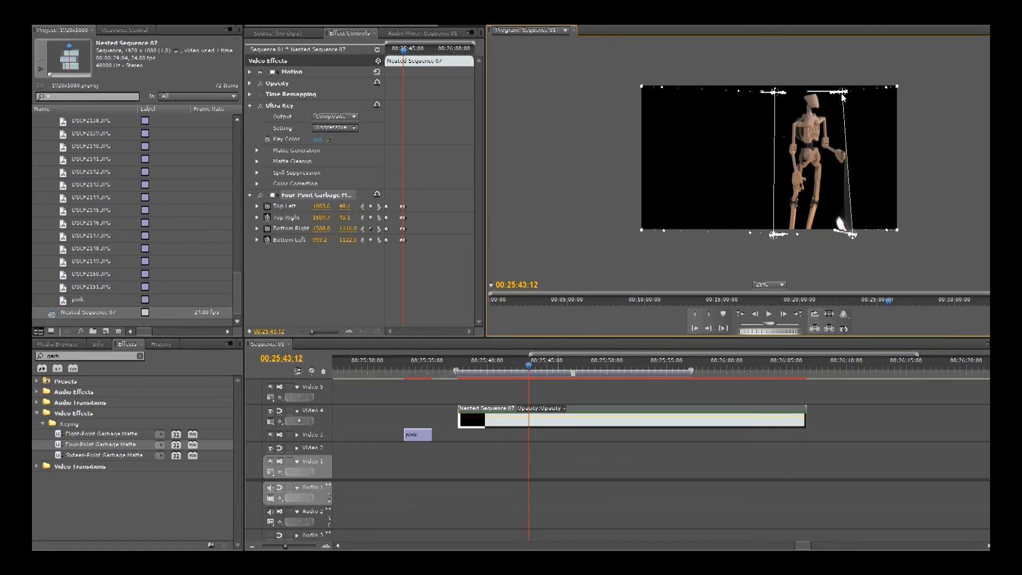
pyautogui.moveTo(844, 92); pyautogui.dragTo(847, 90)
# At 00:25:46:22, move the Four-Point Garbage Matte's Top Right and Bottom Right corners slightly outward
pyautogui.moveTo(529, 367); pyautogui.dragTo(570, 368)
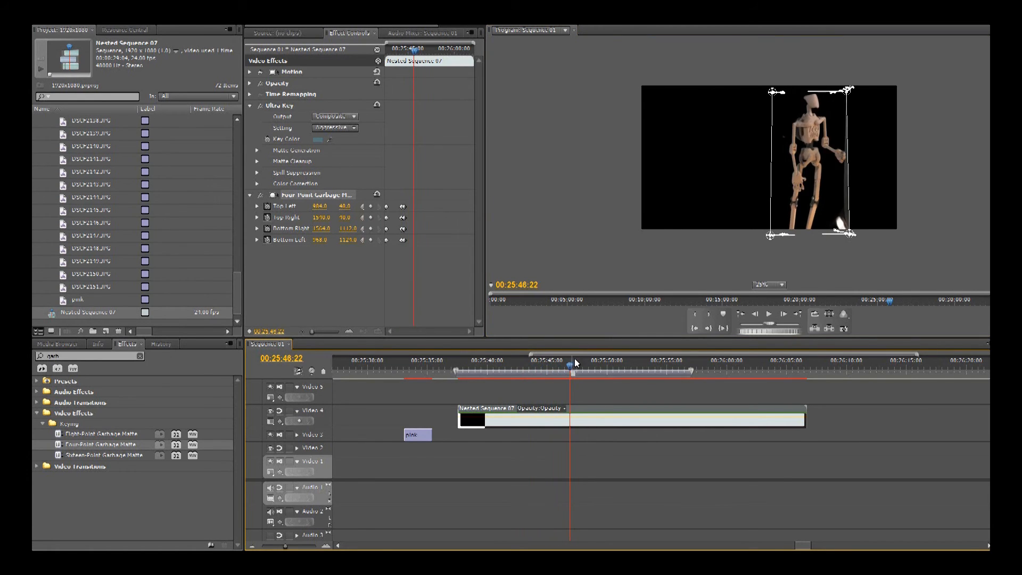
pyautogui.moveTo(850, 235); pyautogui.dragTo(854, 238)
pyautogui.moveTo(848, 91); pyautogui.dragTo(852, 88)
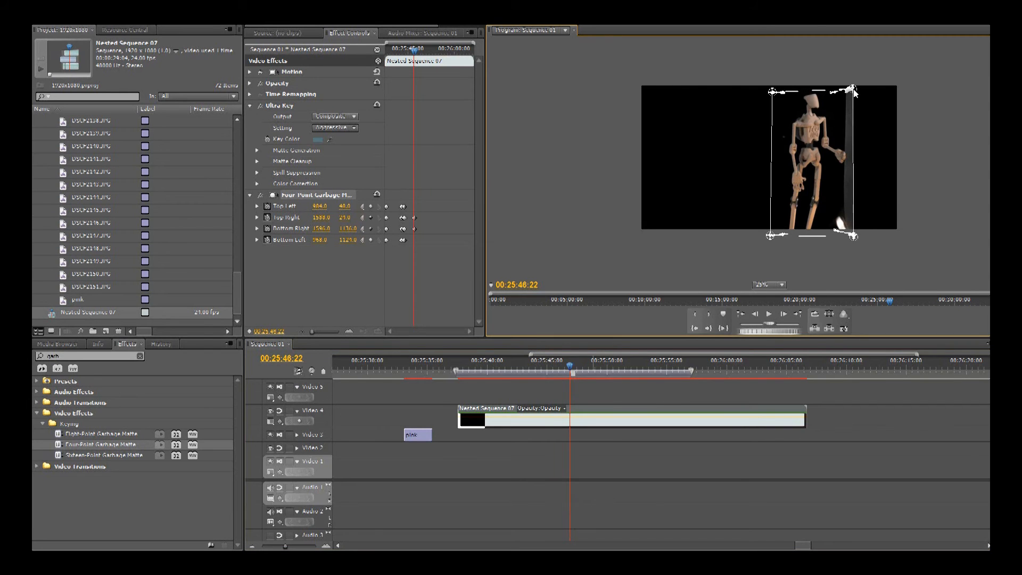
# Around 00:25:53:22, expand the Four-Point Garbage Matte's corners to the full 1920 × 1080 frame and keyframe them
pyautogui.click(573, 369)
pyautogui.moveTo(578, 369); pyautogui.dragTo(651, 366)
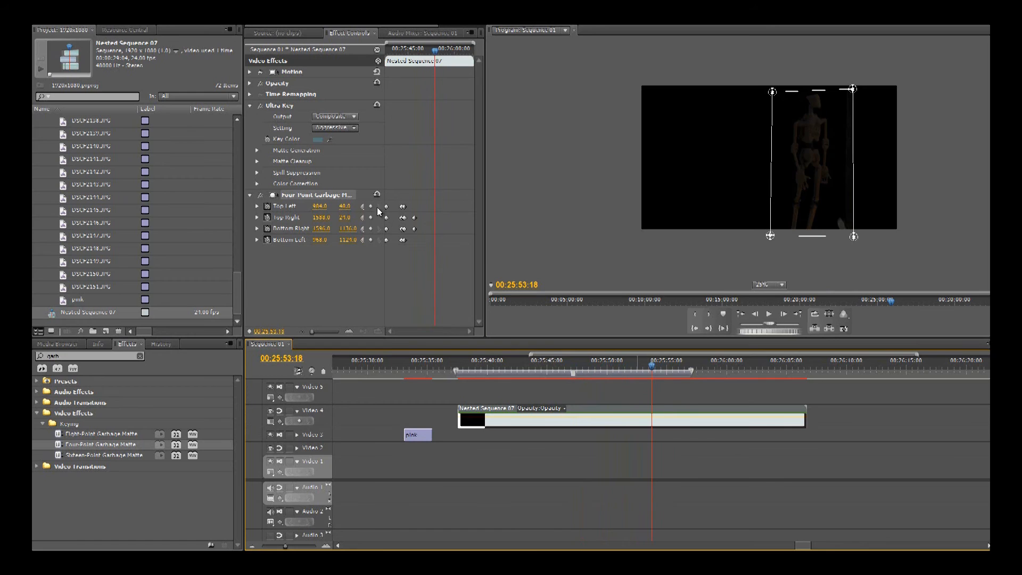
pyautogui.click(414, 276)
pyautogui.press('Right')
pyautogui.press('Right')
pyautogui.press('Right')
pyautogui.press('Right')
pyautogui.moveTo(770, 236); pyautogui.dragTo(634, 239)
pyautogui.moveTo(655, 367); pyautogui.dragTo(662, 368)
pyautogui.click(363, 217)
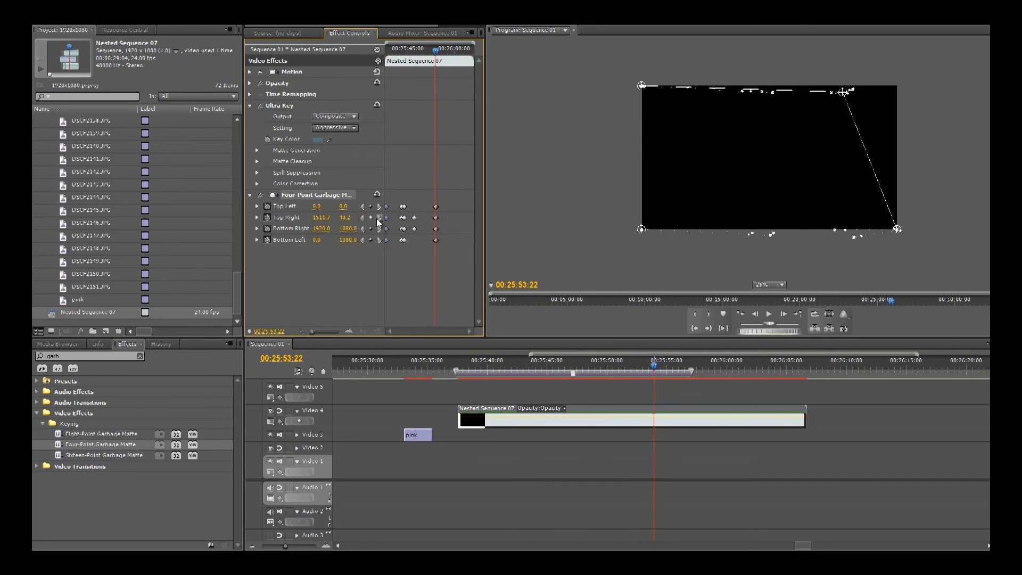
pyautogui.click(371, 217)
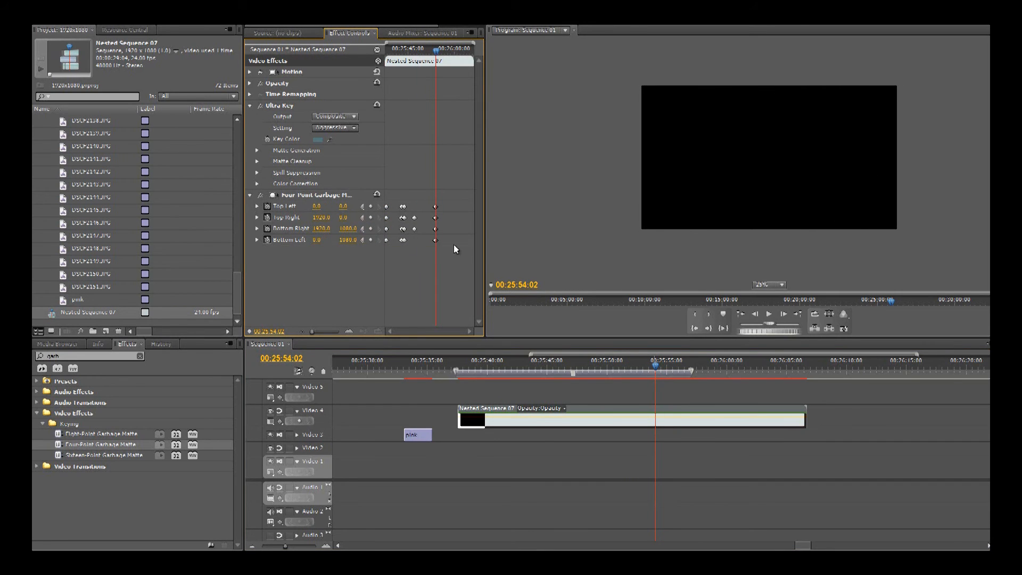
# Keyframe the full-frame matte at 00:25:58:14 and paste the earlier skeleton-framing corner keyframes at 00:25:58:15
pyautogui.moveTo(644, 369); pyautogui.dragTo(705, 364)
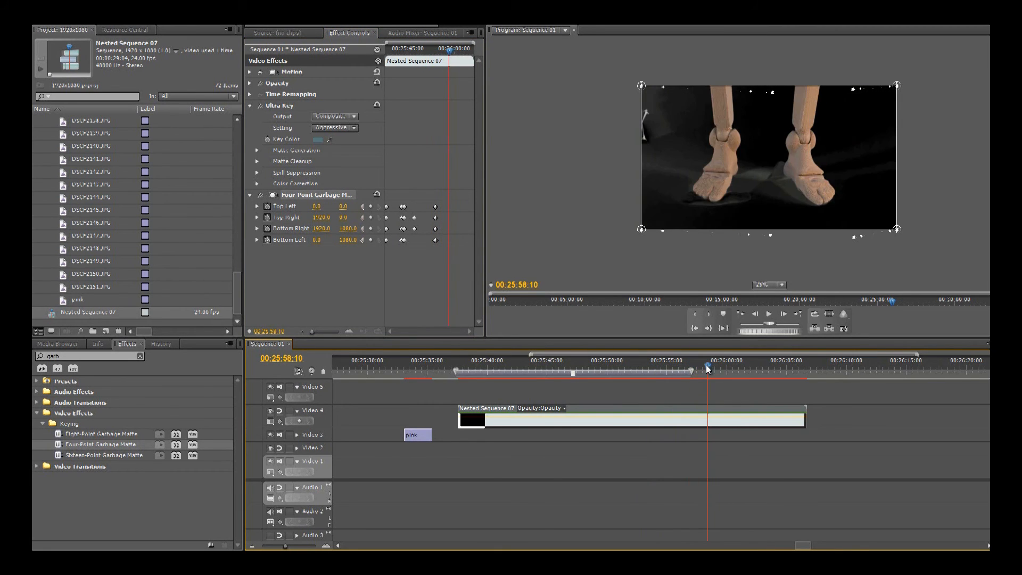
pyautogui.press('=')
pyautogui.click(637, 366)
pyautogui.moveTo(636, 366); pyautogui.dragTo(632, 372)
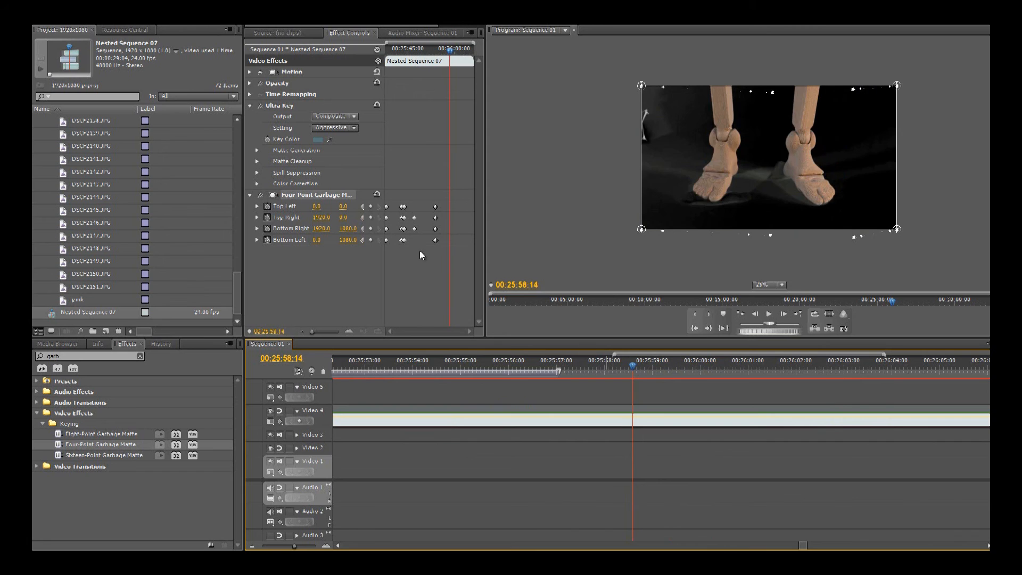
pyautogui.click(634, 370)
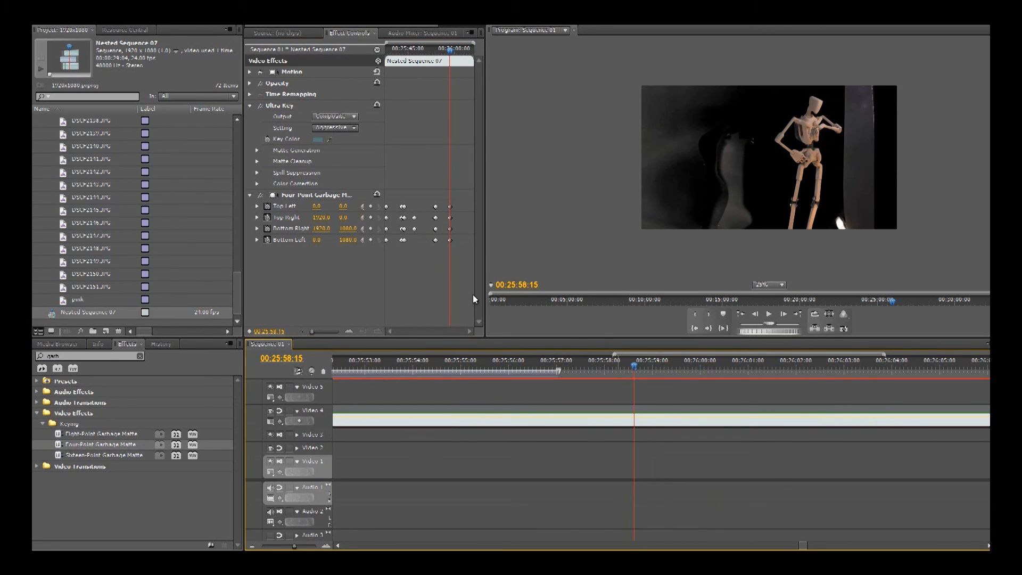
pyautogui.click(409, 242)
pyautogui.moveTo(403, 257); pyautogui.dragTo(405, 258)
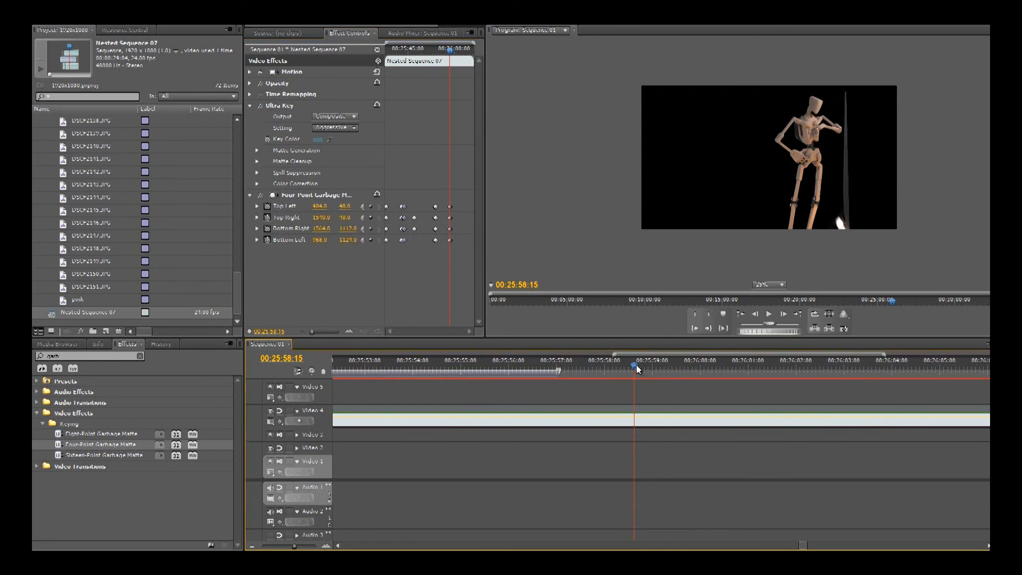
# At 00:25:58:15, pull the Four-Point Garbage Matte's Bottom Right and Top Right corners inward toward the skeleton
pyautogui.moveTo(637, 365); pyautogui.dragTo(640, 364)
pyautogui.click(362, 206)
pyautogui.click(315, 194)
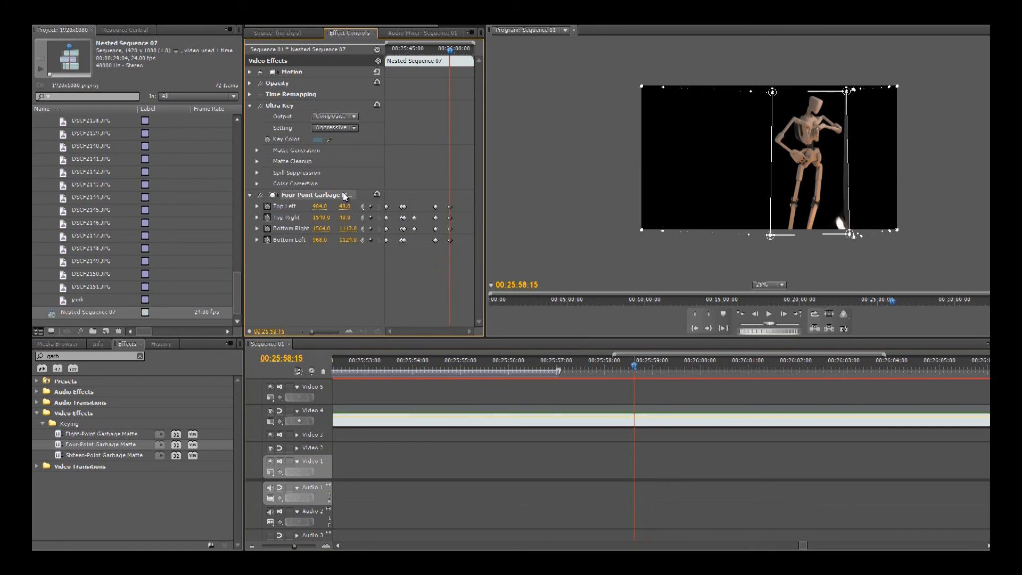
pyautogui.moveTo(850, 234); pyautogui.dragTo(839, 232)
pyautogui.moveTo(850, 100); pyautogui.dragTo(848, 99)
# Move the matte's Top Right corner outward at 00:25:59:12 and its Bottom Right corner outward a frame or two further on
pyautogui.moveTo(656, 365); pyautogui.dragTo(678, 366)
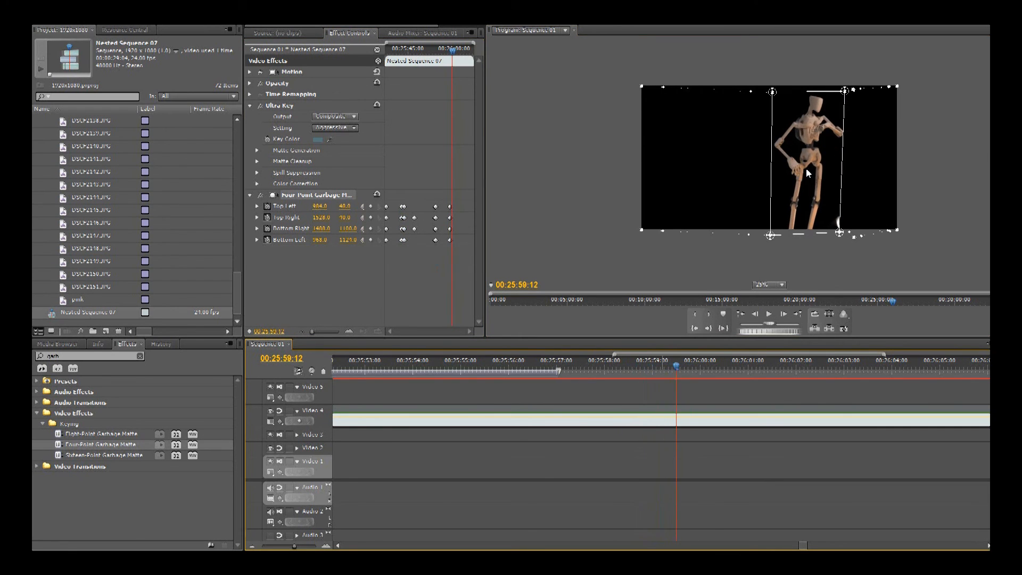
pyautogui.moveTo(846, 92); pyautogui.dragTo(851, 93)
pyautogui.moveTo(677, 366); pyautogui.dragTo(679, 367)
pyautogui.moveTo(841, 232); pyautogui.dragTo(847, 233)
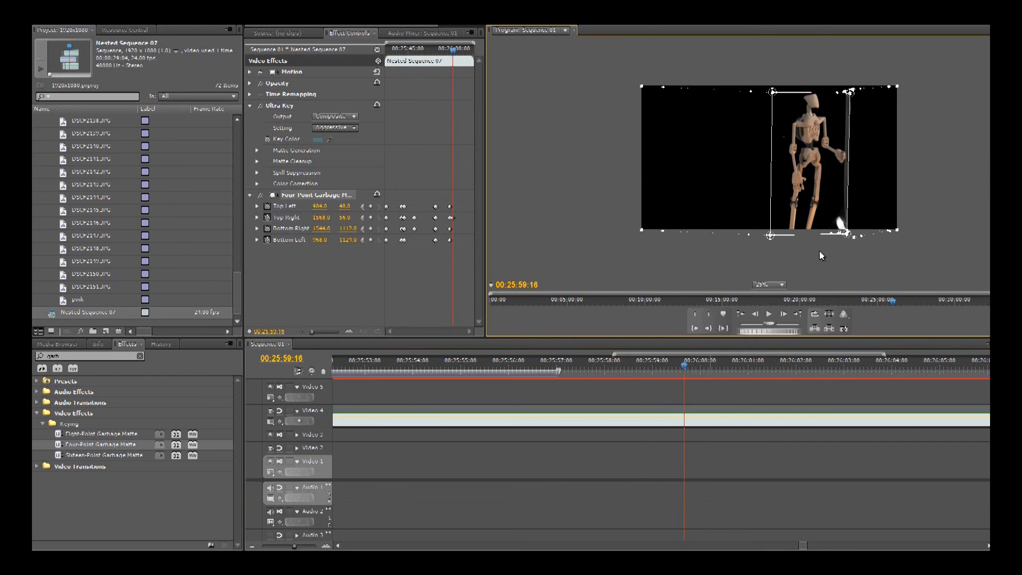
# Keyframe the matte corners at 00:26:00:08, and move the Bottom Right and Top Right corners outward at 00:26:00:10
pyautogui.moveTo(690, 366); pyautogui.dragTo(717, 365)
pyautogui.click(371, 228)
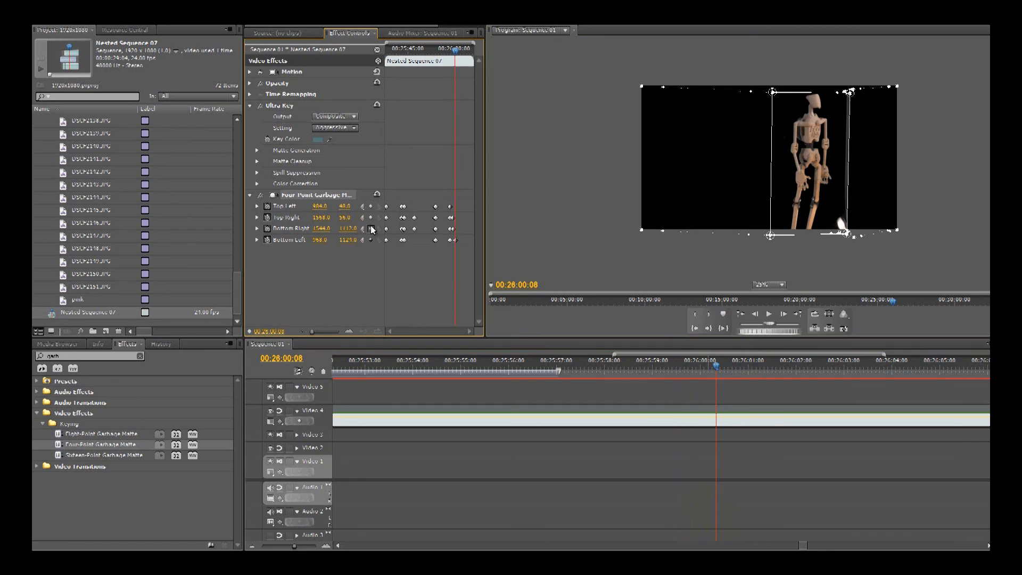
pyautogui.click(721, 367)
pyautogui.moveTo(847, 233); pyautogui.dragTo(864, 236)
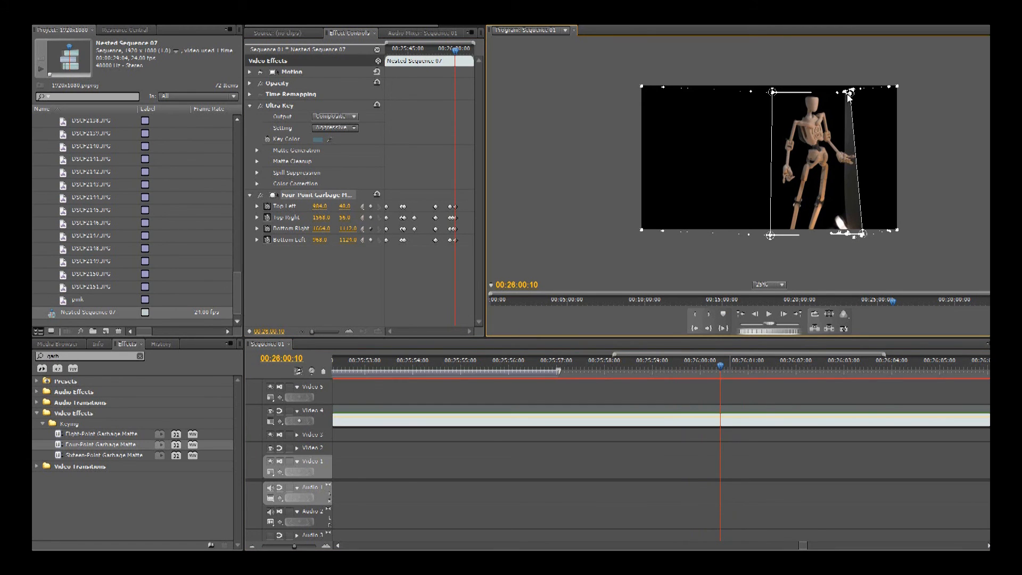
pyautogui.moveTo(850, 97); pyautogui.dragTo(856, 92)
# At 00:26:00:13, widen the matte around the skeleton's outstretched arms, and refine the Bottom Left corner after checking the preceding frames
pyautogui.click(727, 367)
pyautogui.moveTo(770, 235); pyautogui.dragTo(748, 236)
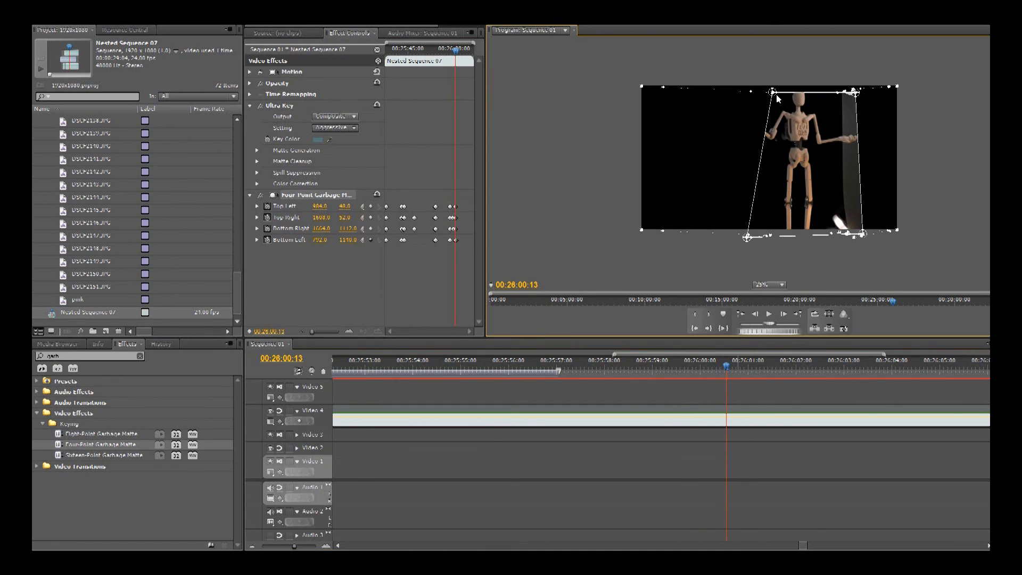
pyautogui.moveTo(776, 94); pyautogui.dragTo(737, 87)
pyautogui.moveTo(854, 92); pyautogui.dragTo(859, 93)
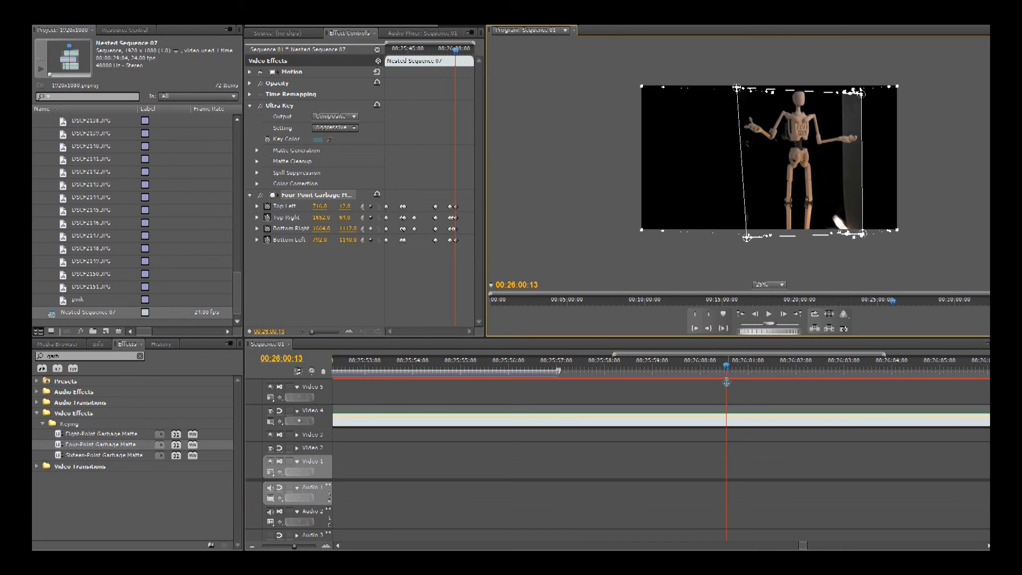
pyautogui.click(722, 366)
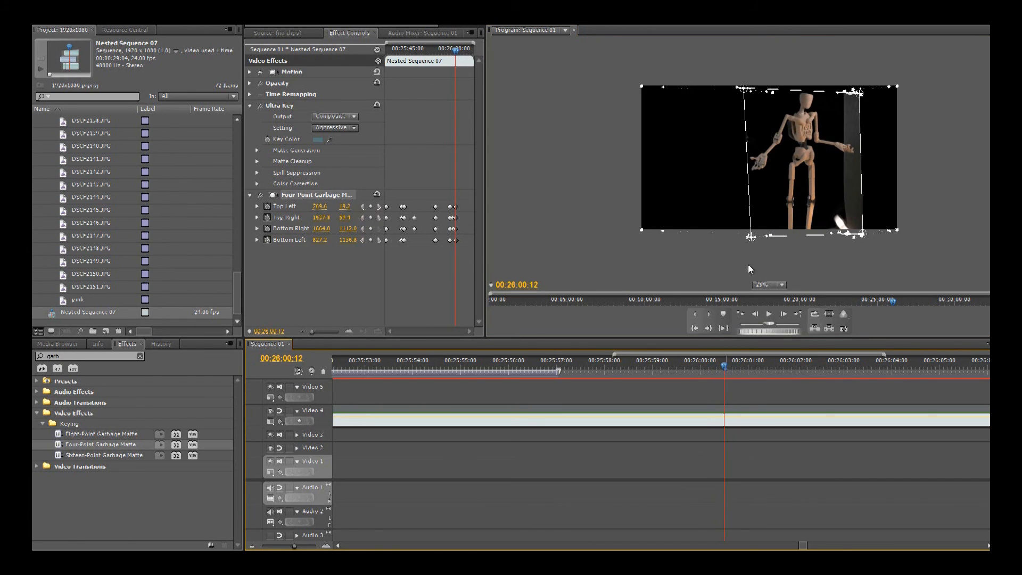
pyautogui.click(721, 367)
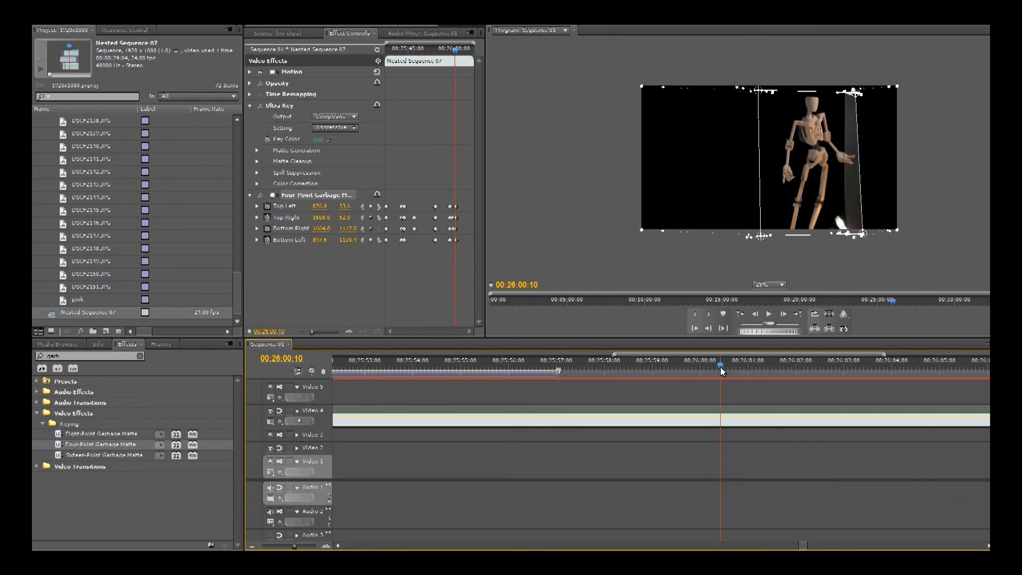
pyautogui.moveTo(719, 366); pyautogui.dragTo(722, 365)
pyautogui.moveTo(754, 237); pyautogui.dragTo(750, 240)
# From about 00:26:00:16, pull the Four-Point Garbage Matte's right-hand corners inward toward the skeleton
pyautogui.click(734, 366)
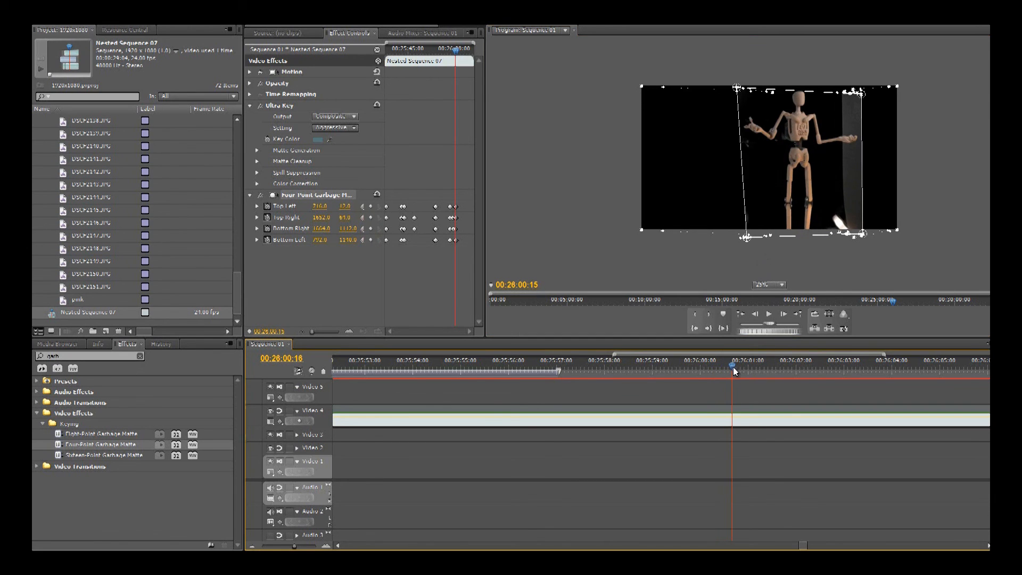
pyautogui.moveTo(863, 233)
pyautogui.mouseDown()
pyautogui.moveTo(840, 225)
pyautogui.moveTo(847, 234)
pyautogui.mouseUp()
pyautogui.click(738, 367)
# At 00:26:05:22, move the Bottom Left and Top Left matte corners outward to include the skeleton's raised arm
pyautogui.moveTo(738, 371); pyautogui.dragTo(976, 373)
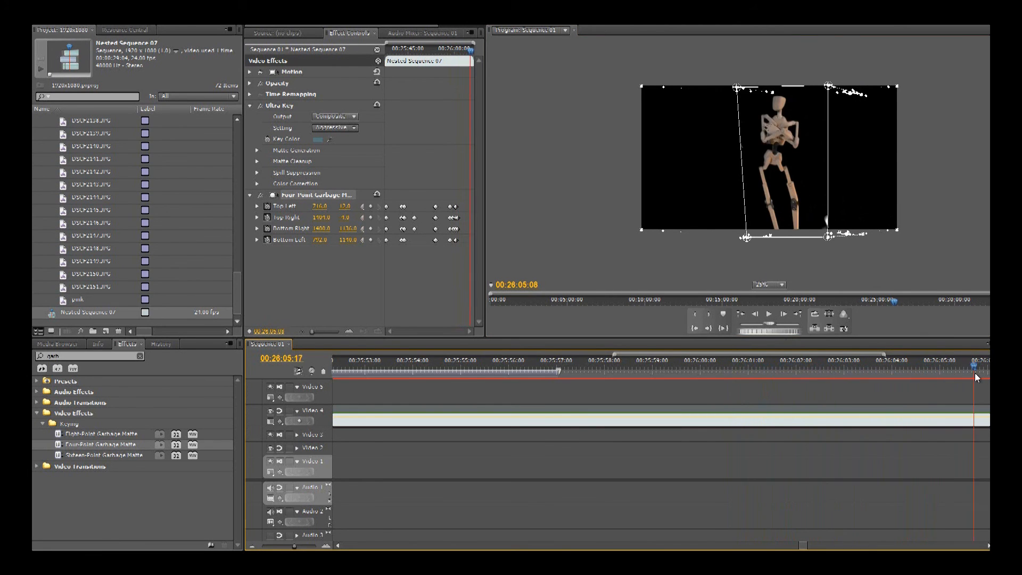
pyautogui.press('=')
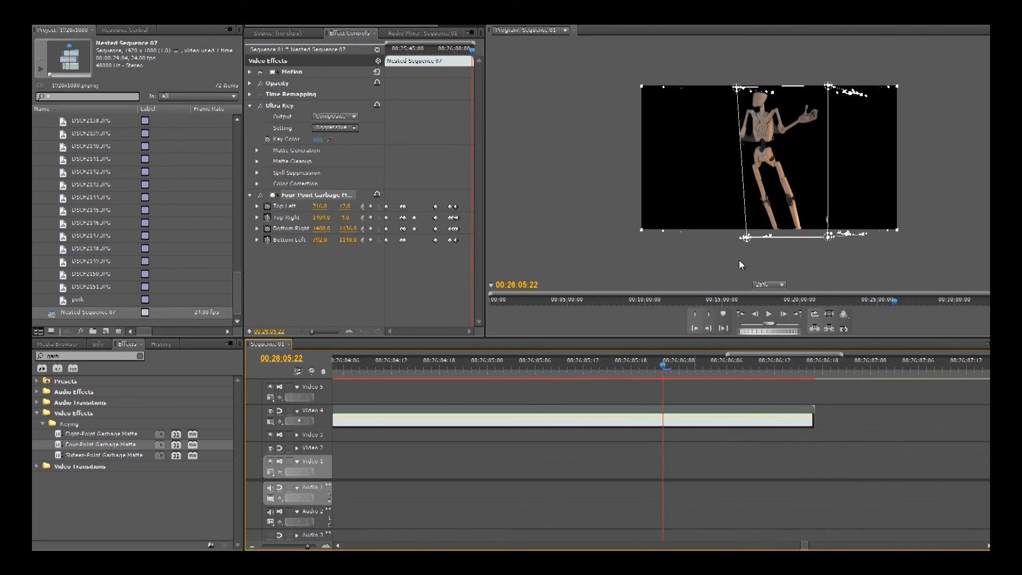
pyautogui.moveTo(746, 237); pyautogui.dragTo(713, 238)
pyautogui.moveTo(737, 87); pyautogui.dragTo(700, 85)
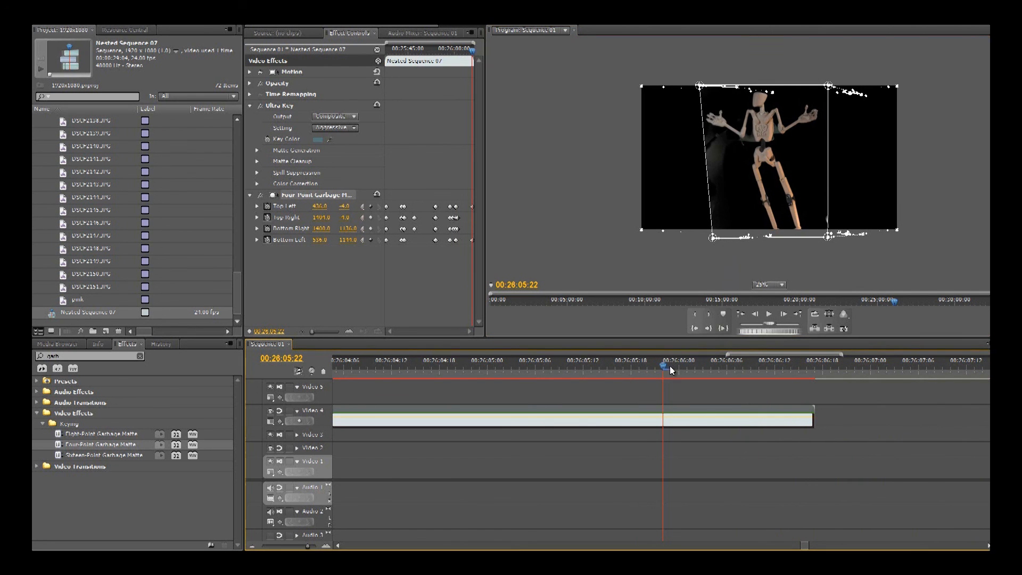
# At 00:26:06:03, narrow the Four-Point Garbage Matte around the bent-over skeleton by moving all four corners inward
pyautogui.moveTo(690, 369); pyautogui.dragTo(705, 369)
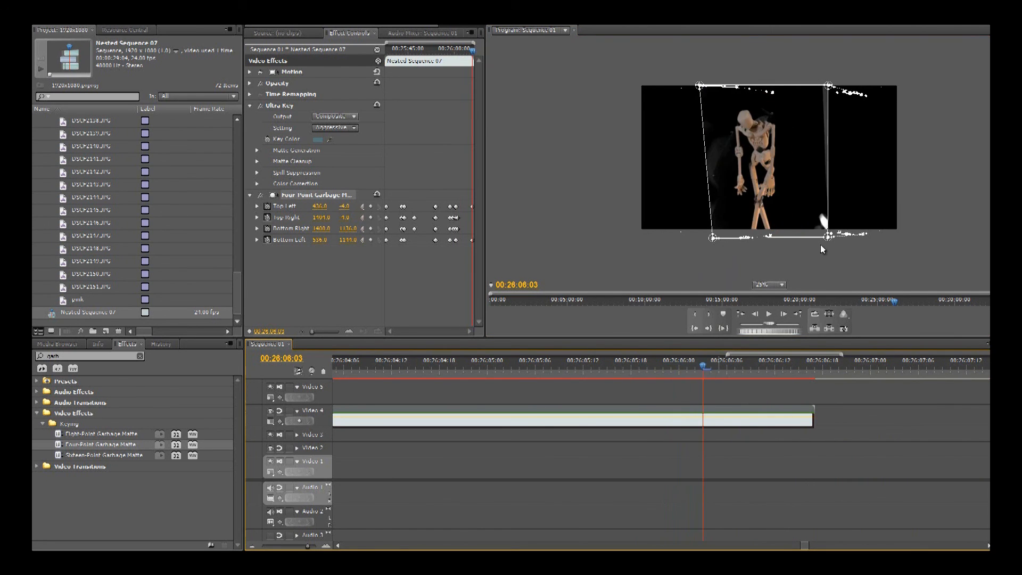
pyautogui.moveTo(828, 238); pyautogui.dragTo(786, 238)
pyautogui.moveTo(827, 84); pyautogui.dragTo(783, 85)
pyautogui.moveTo(713, 238); pyautogui.dragTo(725, 238)
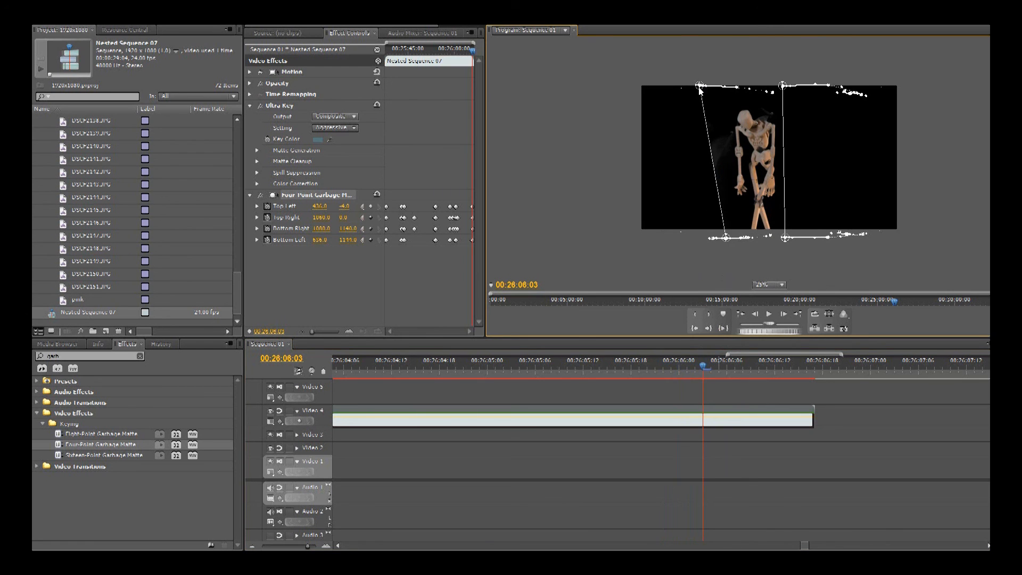
pyautogui.moveTo(700, 85); pyautogui.dragTo(720, 86)
# At 00:26:05:05, reshape all four matte corners to frame the skeleton with its folded arms
pyautogui.click(683, 369)
pyautogui.moveTo(686, 371); pyautogui.dragTo(529, 369)
pyautogui.click(829, 241)
pyautogui.moveTo(820, 238); pyautogui.dragTo(810, 234)
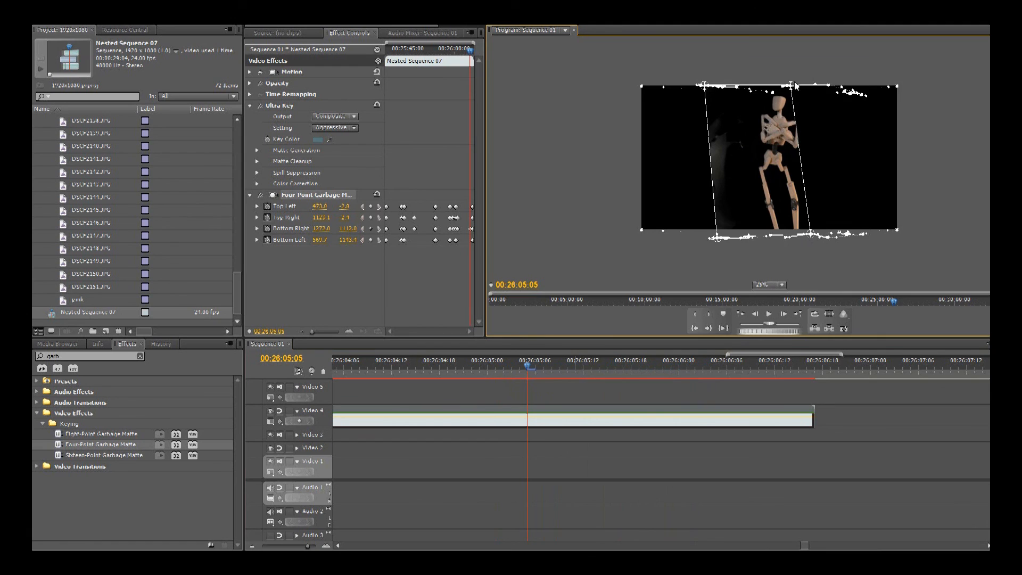
pyautogui.click(298, 216)
pyautogui.moveTo(791, 85); pyautogui.dragTo(804, 82)
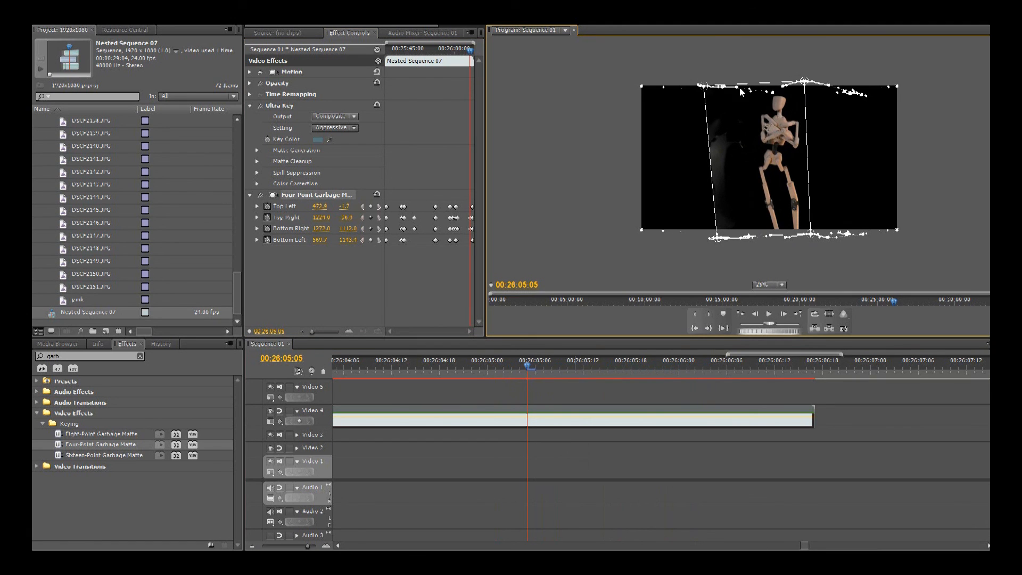
pyautogui.moveTo(705, 85); pyautogui.dragTo(746, 84)
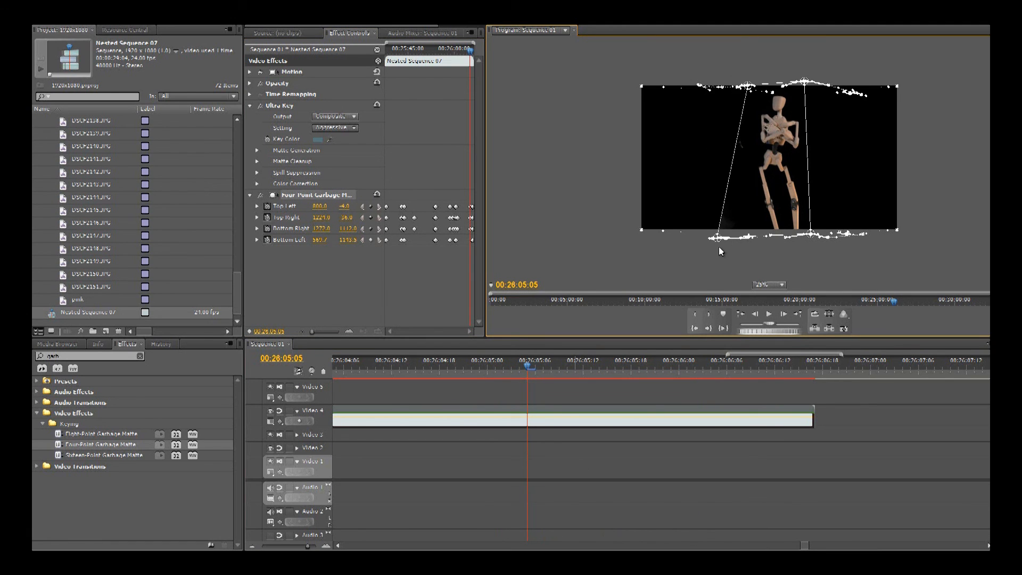
pyautogui.moveTo(719, 247); pyautogui.dragTo(745, 245)
# Reshape the matte's top and bottom corners around the skeleton's arms and legs on the following frames, up to 00:26:05:16
pyautogui.moveTo(509, 365); pyautogui.dragTo(615, 371)
pyautogui.moveTo(737, 238); pyautogui.dragTo(756, 233)
pyautogui.moveTo(728, 87); pyautogui.dragTo(803, 81)
pyautogui.moveTo(616, 365); pyautogui.dragTo(647, 366)
pyautogui.click(745, 238)
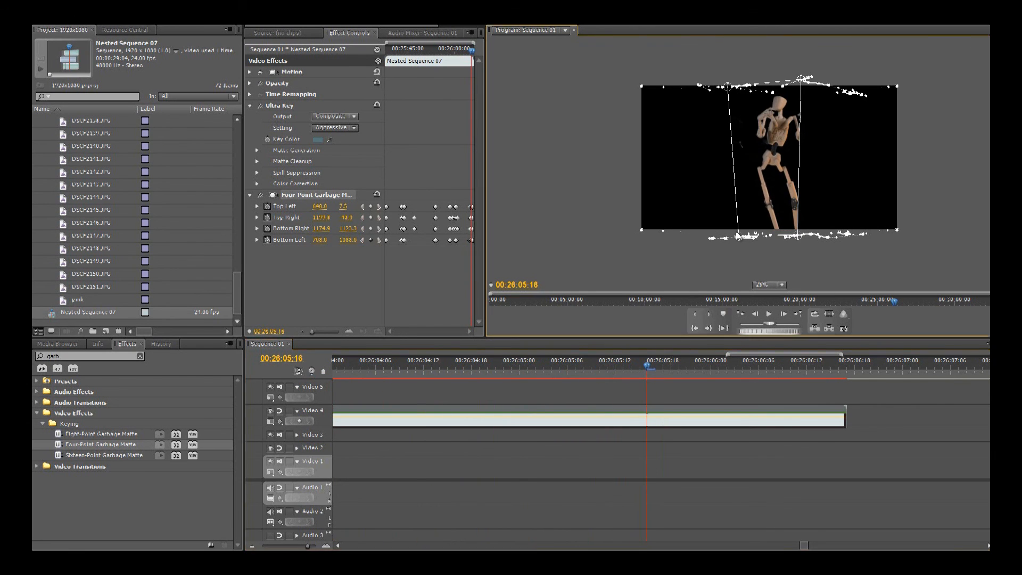
pyautogui.moveTo(745, 238); pyautogui.dragTo(756, 235)
pyautogui.moveTo(729, 86); pyautogui.dragTo(818, 81)
pyautogui.moveTo(797, 235); pyautogui.dragTo(807, 235)
# Check 00:26:05:14, and a few frames past 00:26:05:16 adjust the Top Right, Top Left and Bottom Left matte corners
pyautogui.click(630, 371)
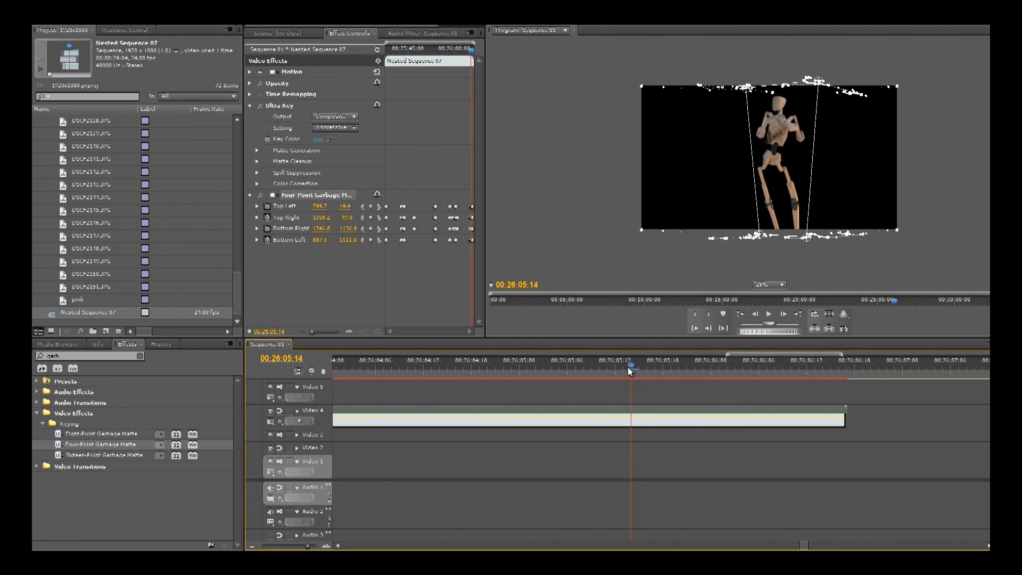
pyautogui.moveTo(630, 371); pyautogui.dragTo(670, 368)
pyautogui.moveTo(815, 83); pyautogui.dragTo(827, 83)
pyautogui.moveTo(721, 88); pyautogui.dragTo(738, 85)
pyautogui.moveTo(736, 239); pyautogui.dragTo(742, 239)
pyautogui.click(678, 371)
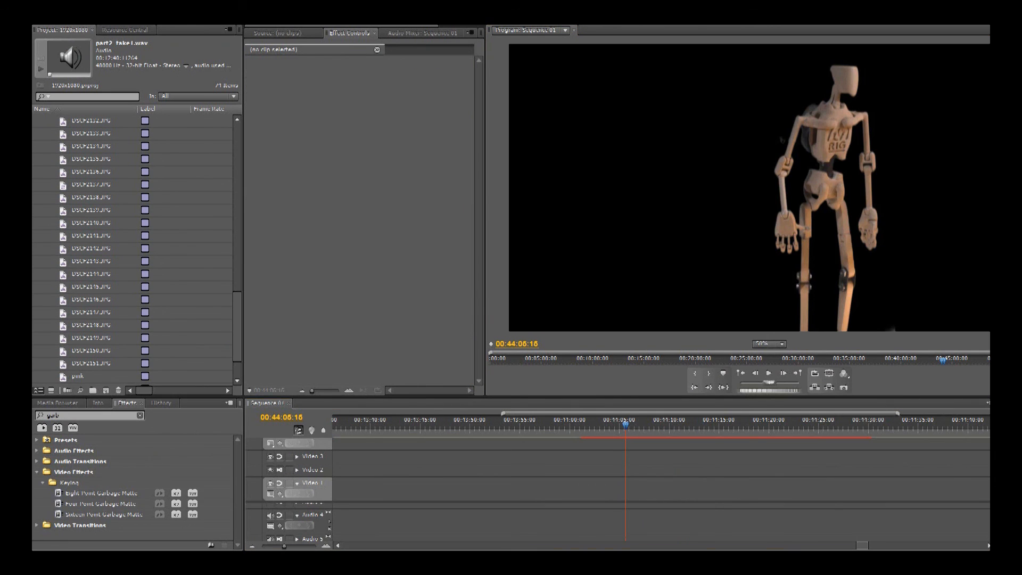
# Play back the finished Nested Sequence 07 clip on Video 5 from 00:44:01:00
pyautogui.scroll(2, 781, 467)
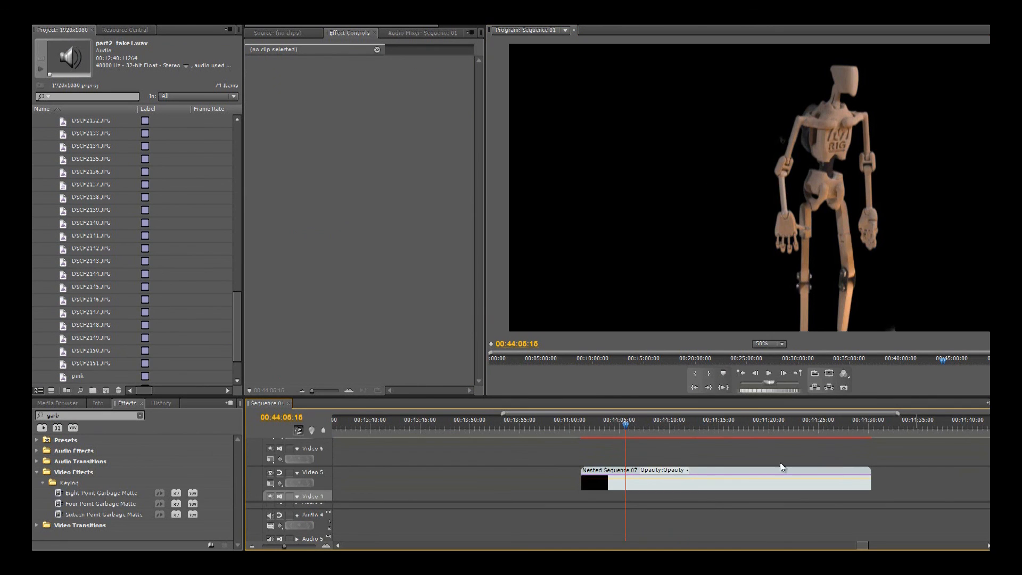
pyautogui.moveTo(588, 431); pyautogui.dragTo(580, 430)
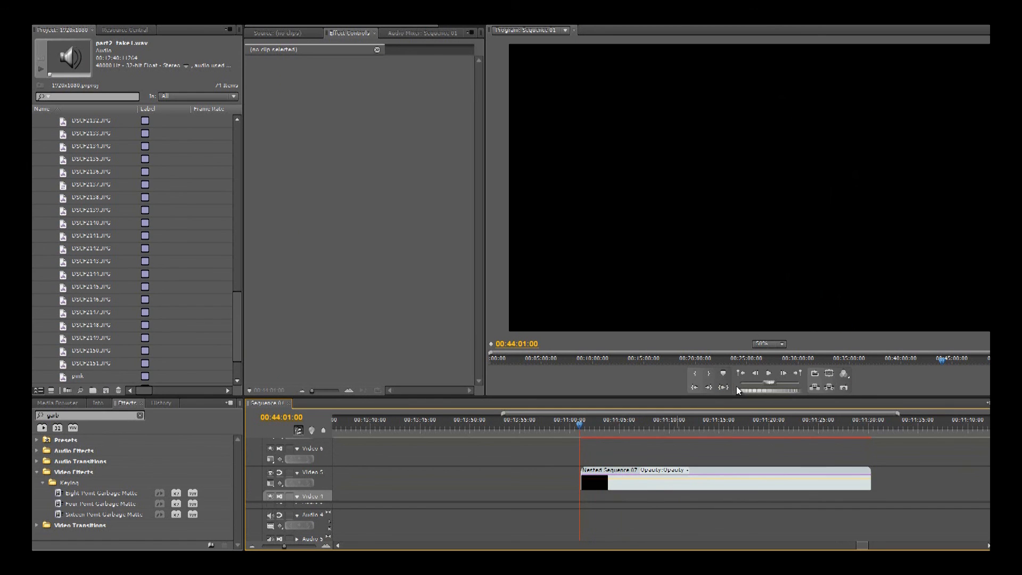
pyautogui.click(769, 374)
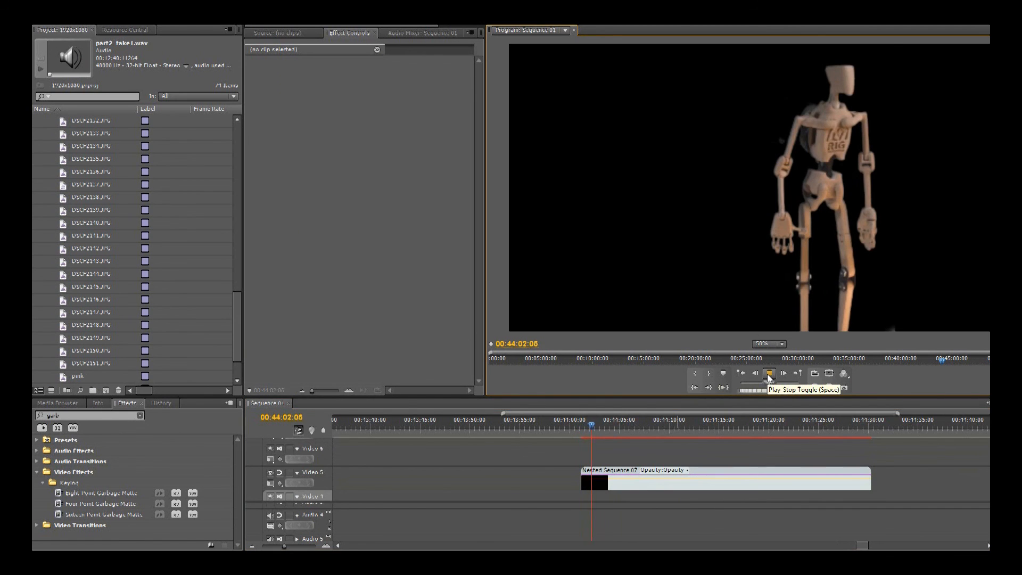